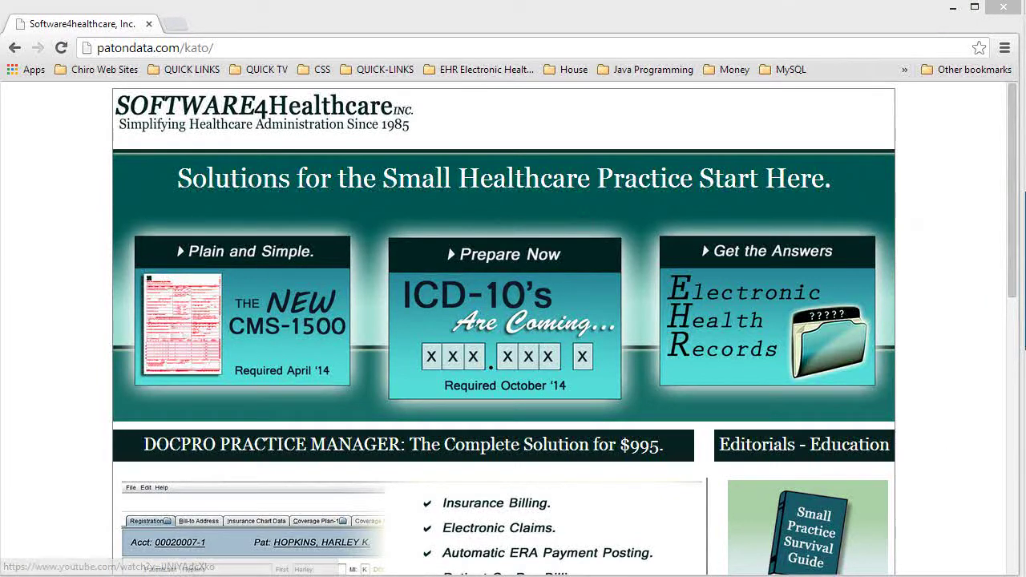
Switch to GIMP and circle the new CMS-1500's footer, the old form's diagnosis box, and the box beside the patient address on both forms
scroll(1019, 202, down, 3)
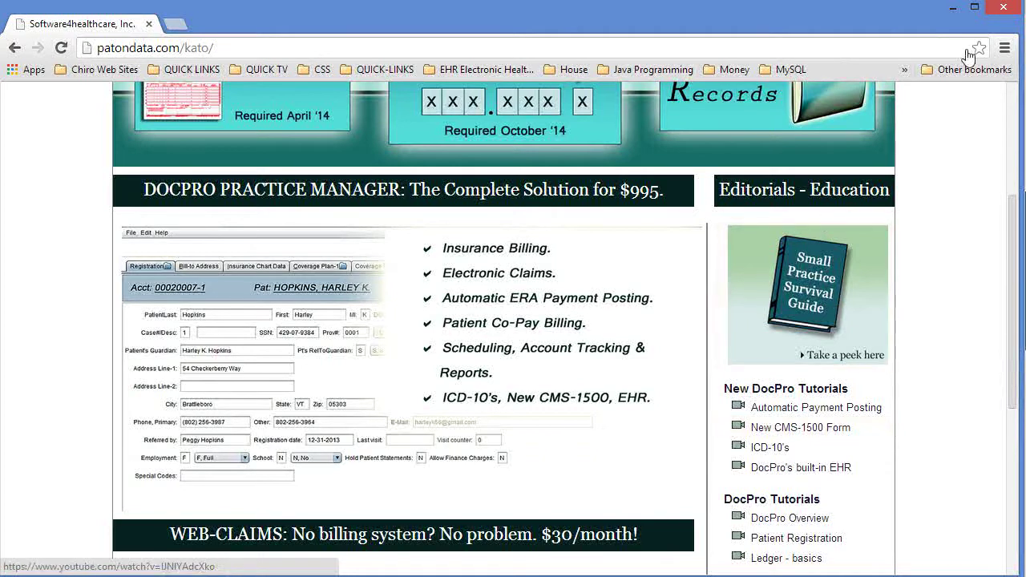
click(953, 10)
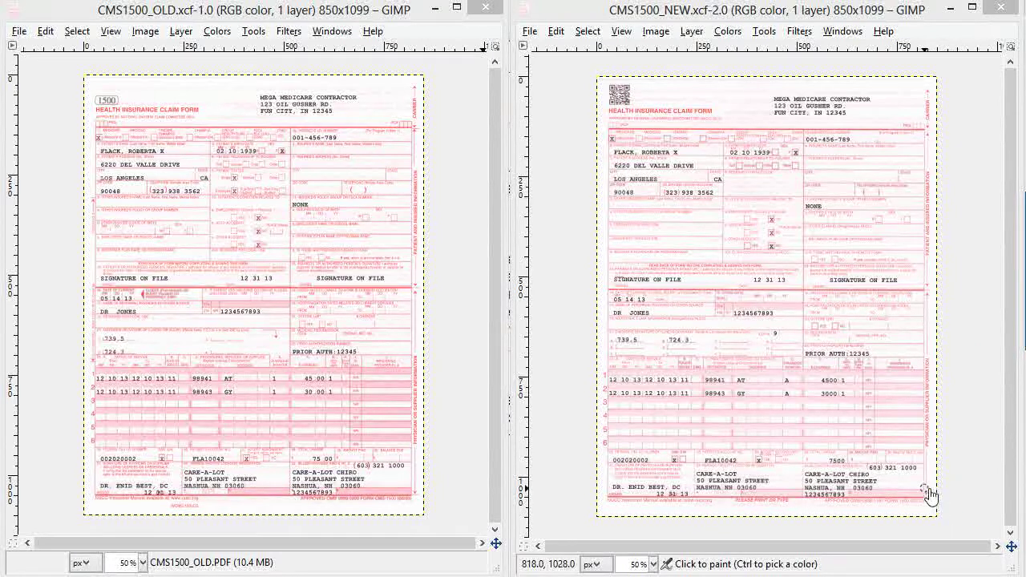
mouse_move(936, 497)
mouse_down()
mouse_move(870, 498)
mouse_move(948, 508)
mouse_move(959, 499)
mouse_up()
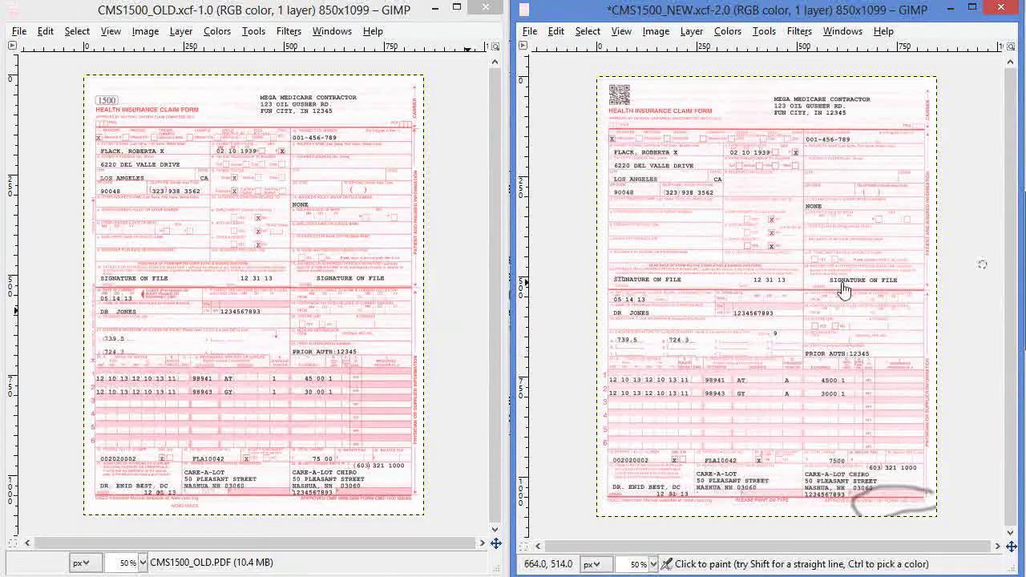
click(274, 324)
mouse_move(274, 324)
mouse_down()
mouse_move(85, 337)
mouse_move(96, 367)
mouse_move(263, 378)
mouse_move(290, 365)
mouse_move(278, 318)
mouse_up()
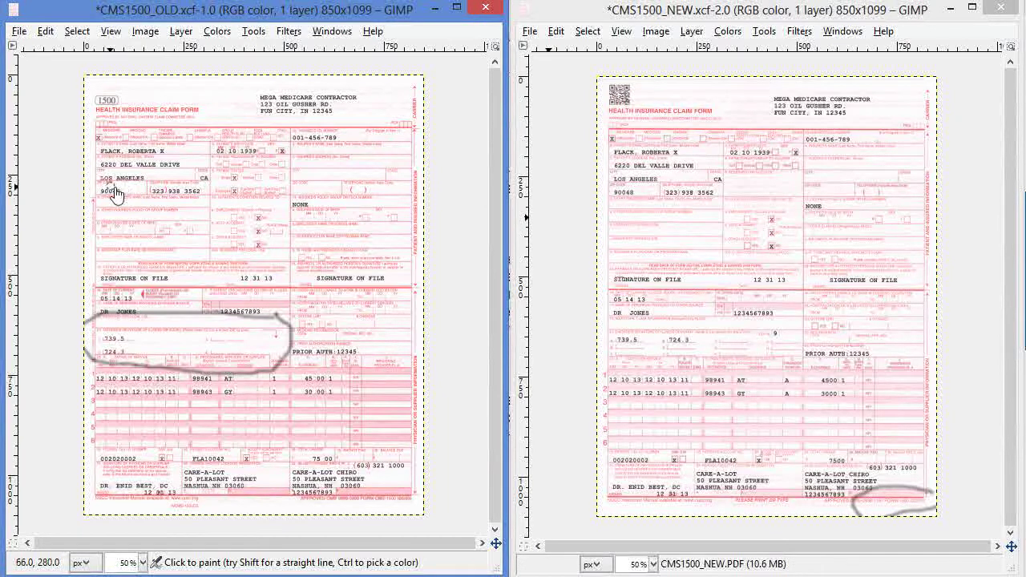
mouse_move(279, 170)
mouse_down()
mouse_move(214, 165)
mouse_move(201, 181)
mouse_move(316, 202)
mouse_move(305, 178)
mouse_move(285, 177)
mouse_up()
mouse_move(808, 180)
mouse_down()
mouse_move(725, 187)
mouse_move(814, 185)
mouse_move(806, 170)
mouse_up()
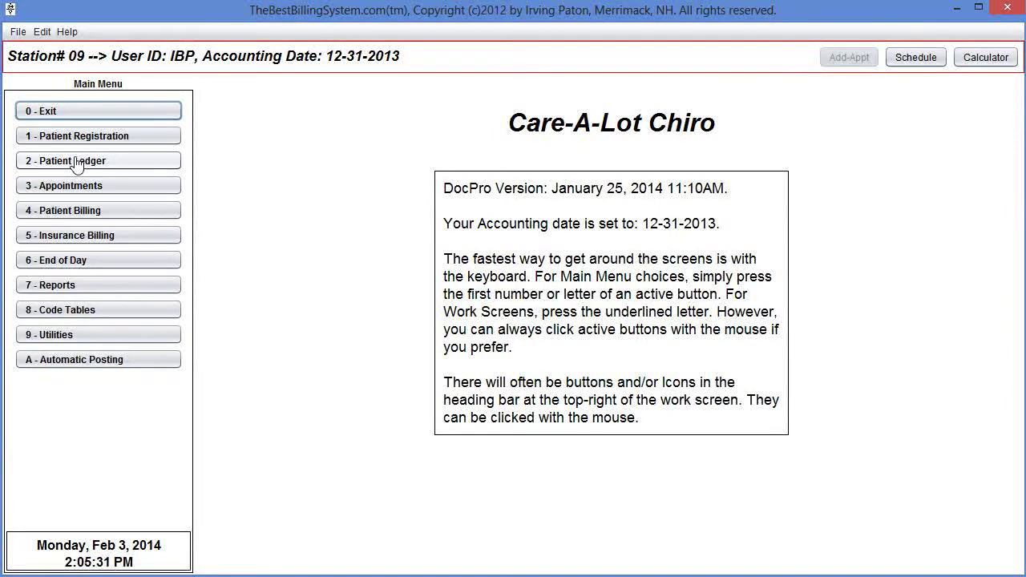
Switch to DocPro and open the patient ledger
click(77, 164)
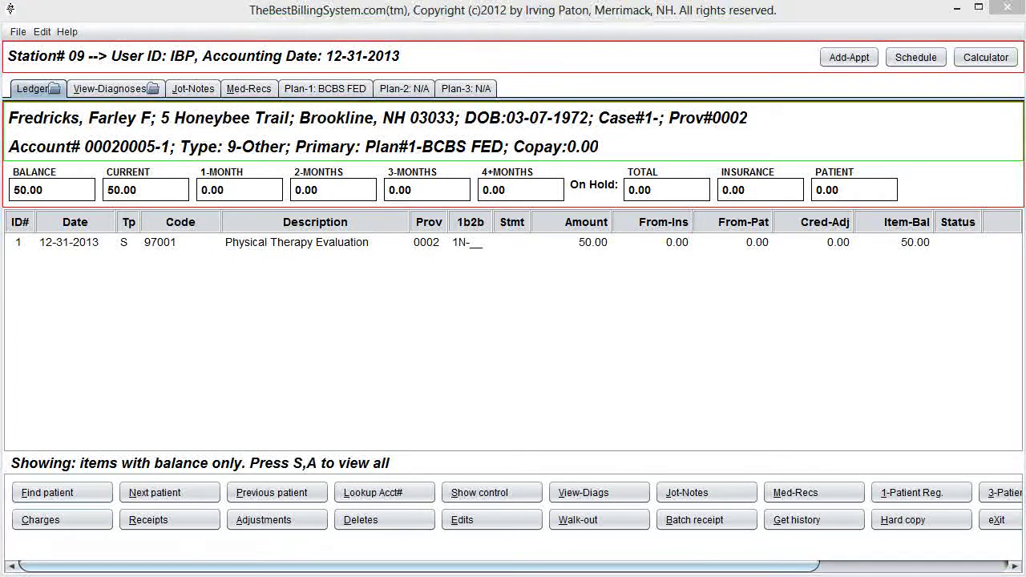
Bring back the new CMS-1500 in GIMP, circle the 9 beside its diagnosis codes, and minimize the form
click(257, 531)
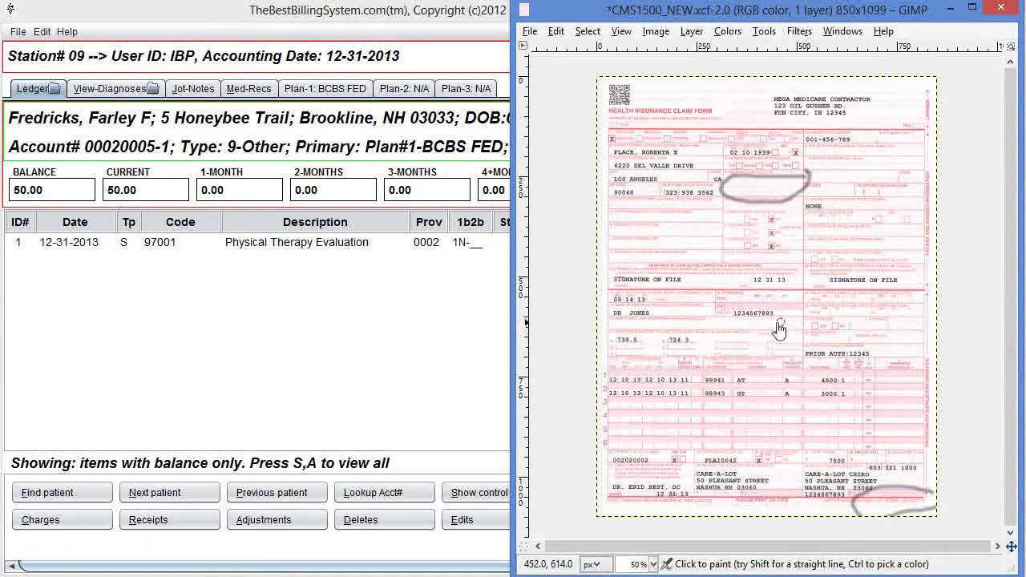
mouse_move(792, 341)
mouse_down()
mouse_move(783, 327)
mouse_move(774, 348)
mouse_move(798, 336)
mouse_up()
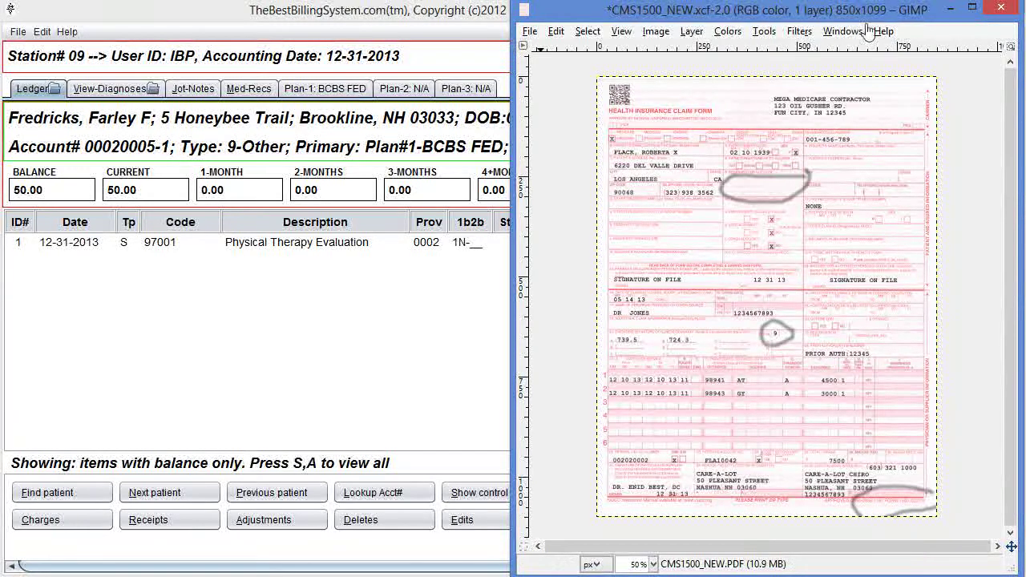
click(952, 9)
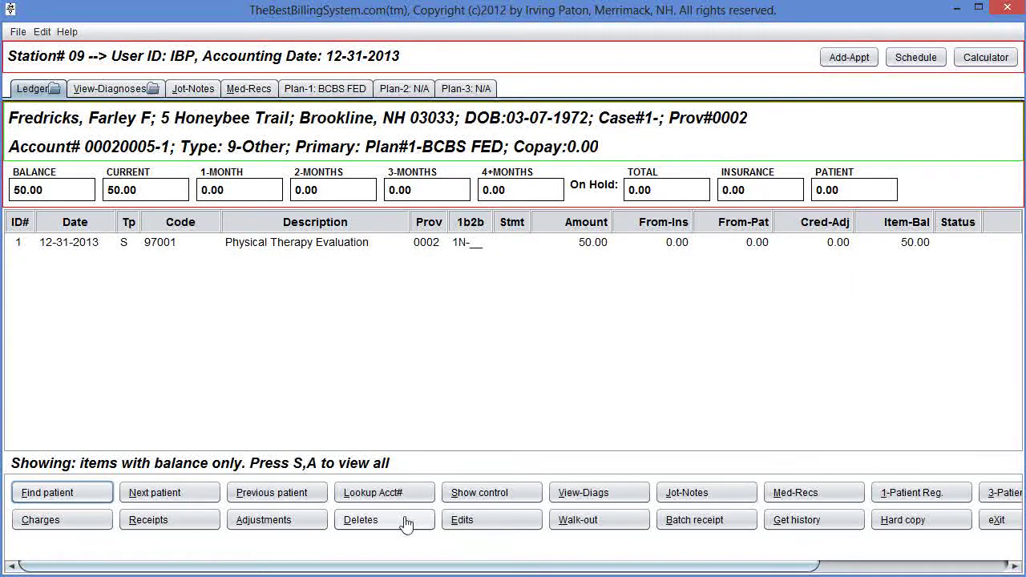
Open the Physical Therapy Evaluation charge line for editing and go to its diagnosis pointers
click(464, 522)
double_click(160, 249)
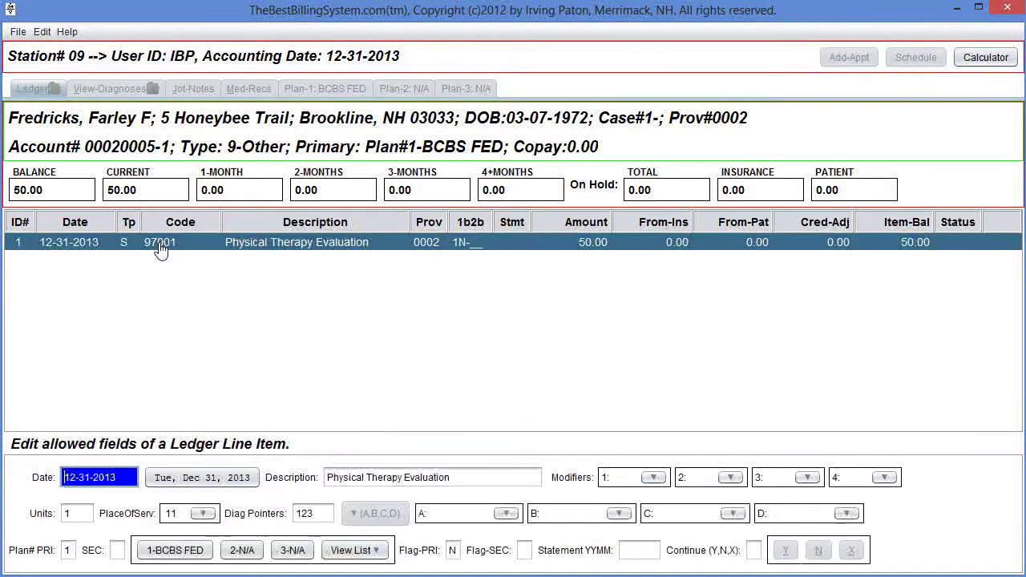
key(Tab)
key(Tab)
key(Tab)
key(Tab)
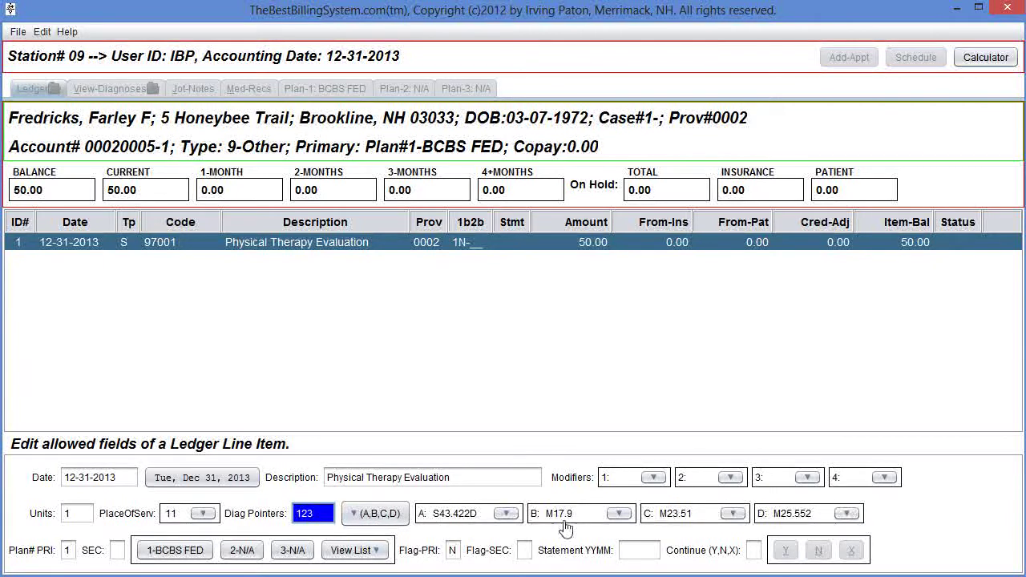
Cycle the diagnosis display through groups E to H and I to L, back to A to D
click(358, 520)
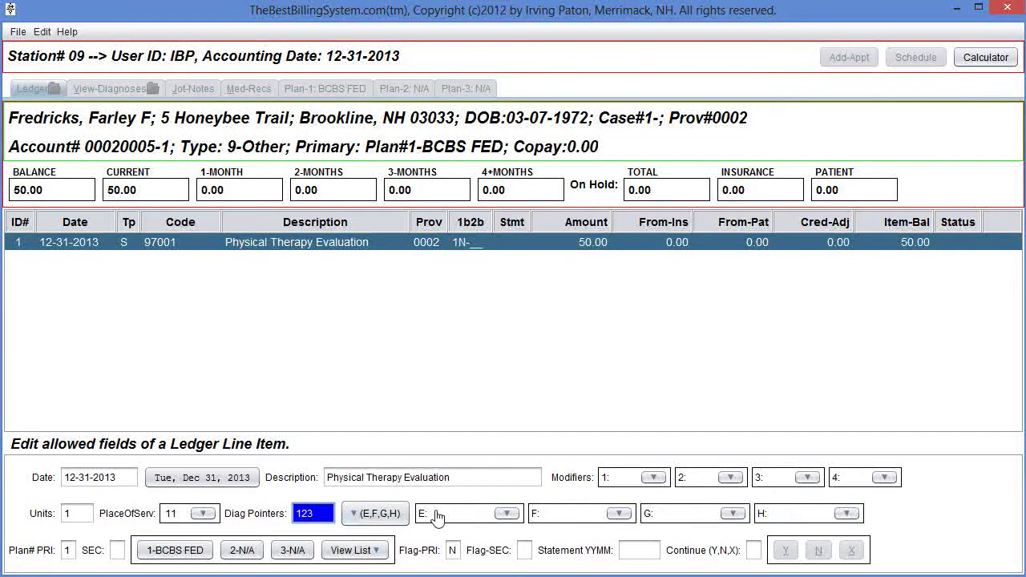
click(358, 513)
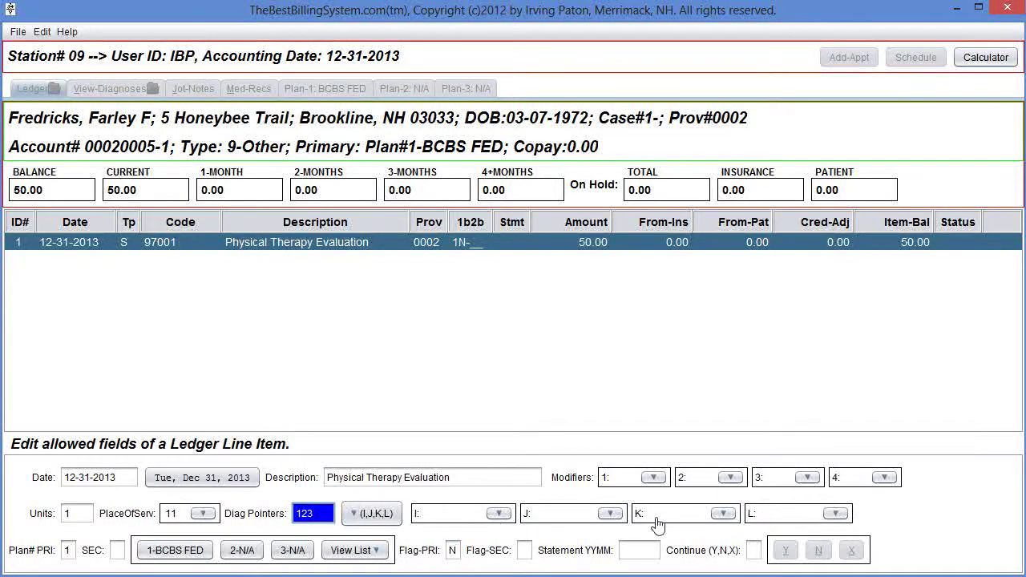
click(358, 514)
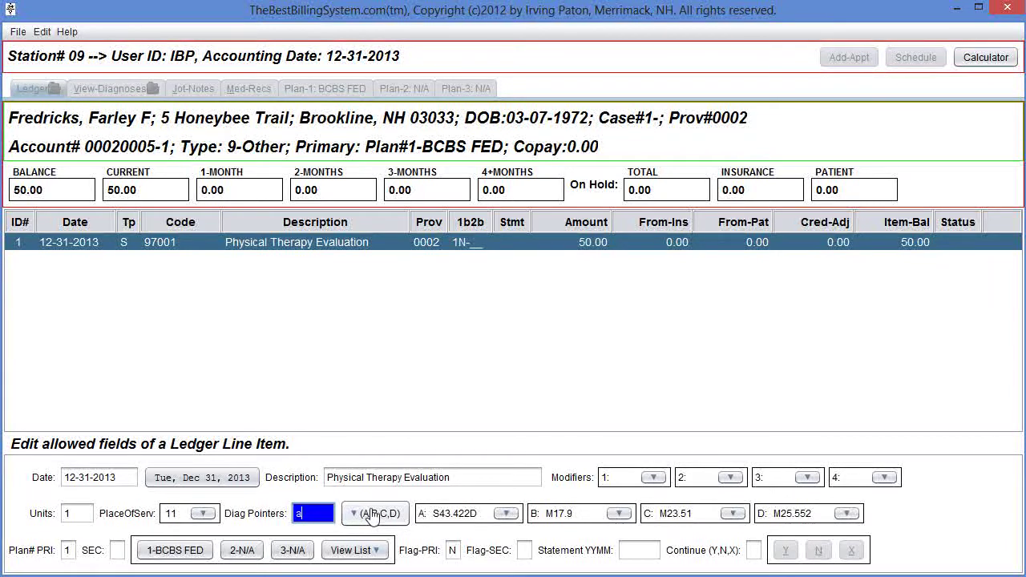
Set the charge line's diagnosis pointers to ABC and try replacing them with L
text(abc)
key(Tab)
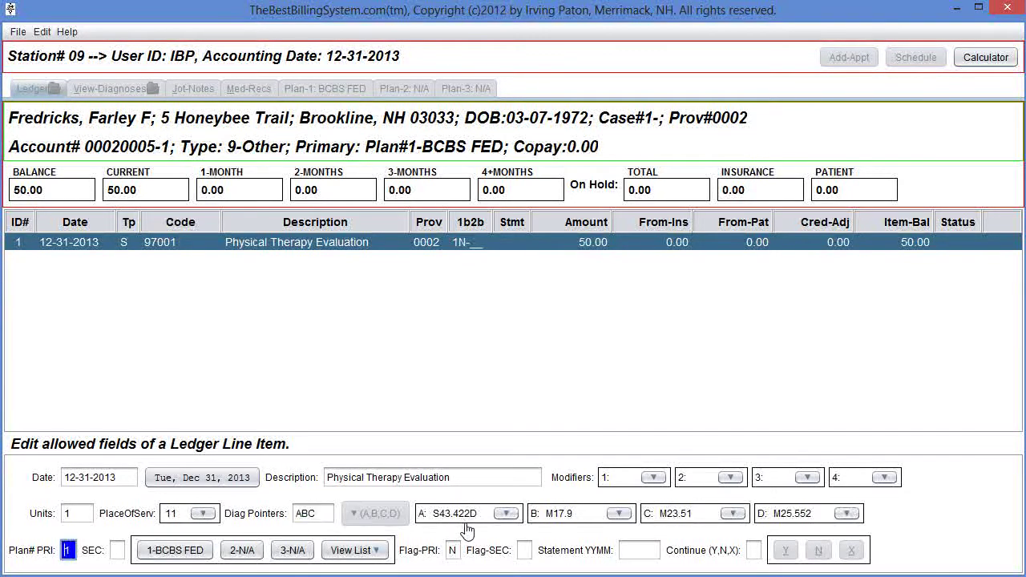
key(shift+Tab)
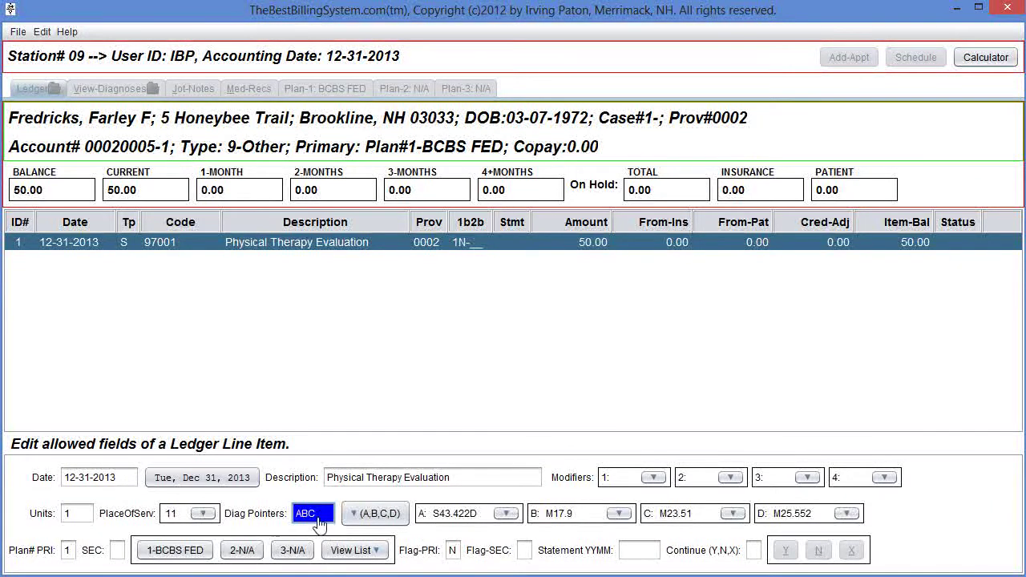
key(Delete)
text(L)
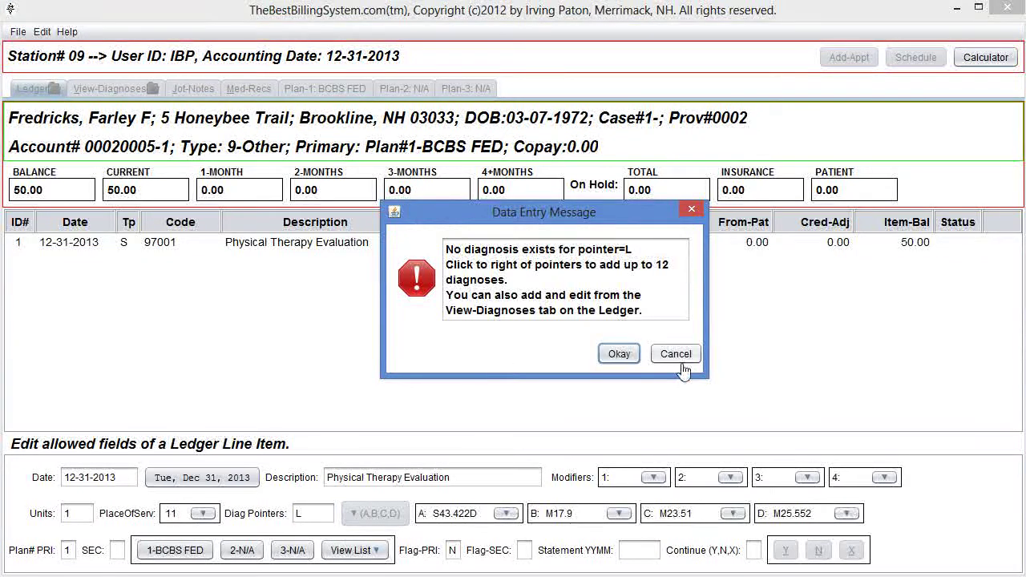
click(619, 354)
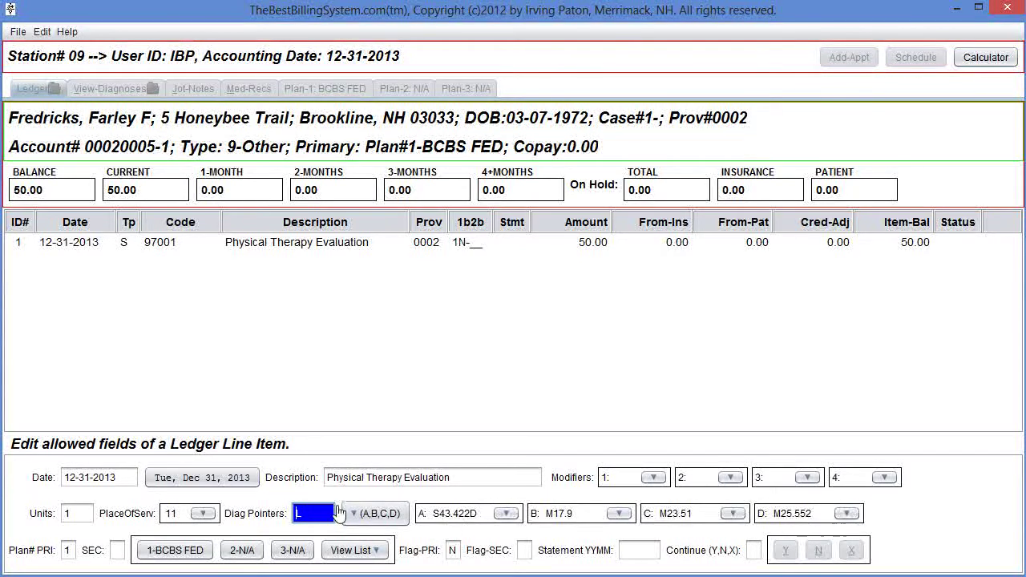
Set the charge line's diagnosis pointers to 123, save the line, and leave ledger editing
text(123)
key(Return)
key(Return)
key(Return)
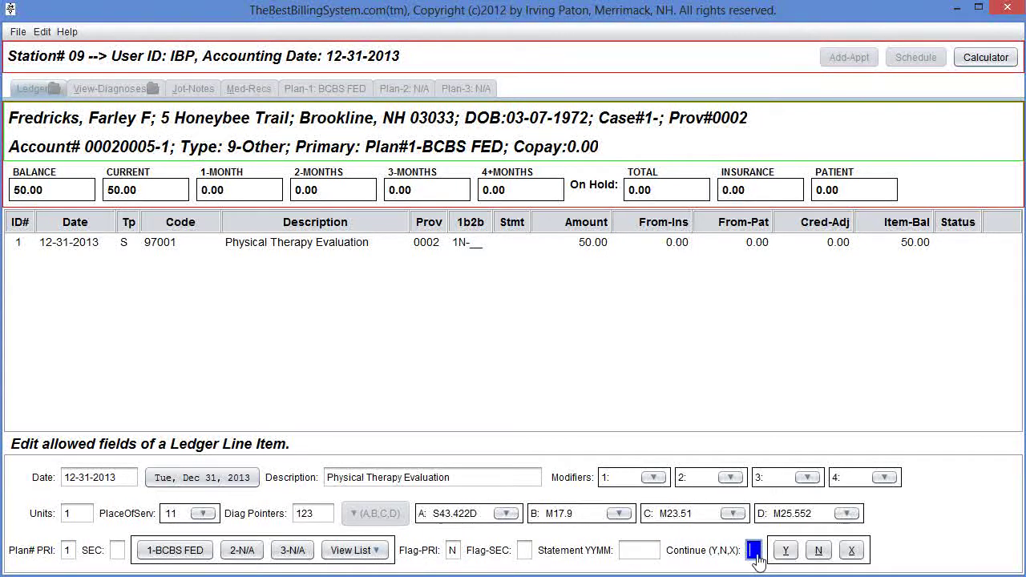
text(y)
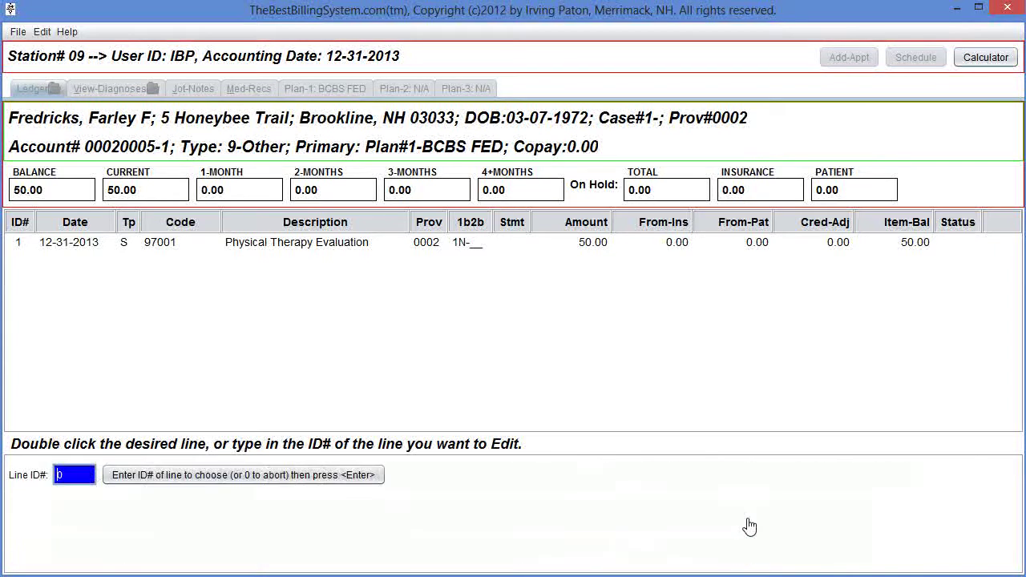
key(Return)
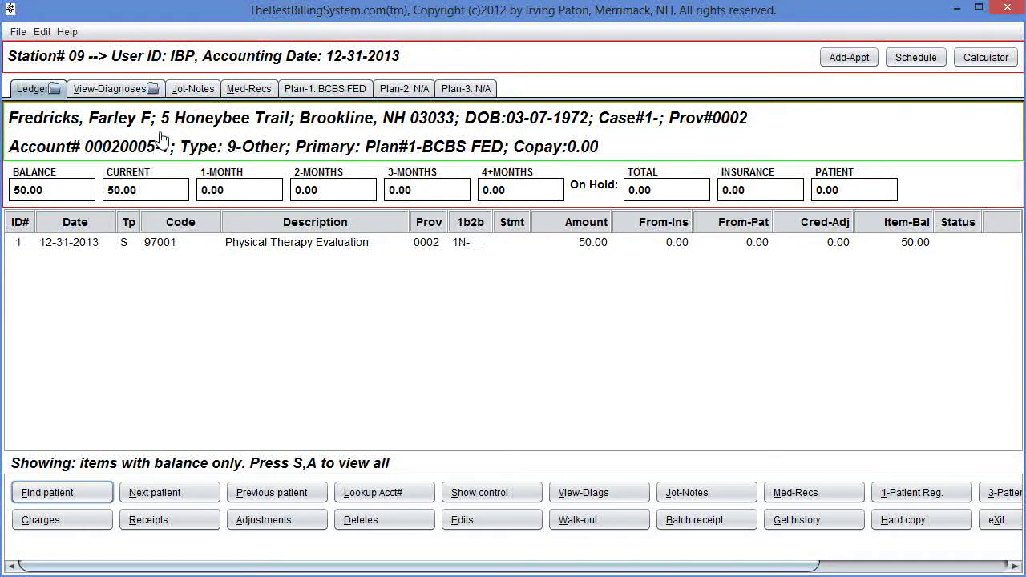
View the descriptions of the diagnoses in the patient's 12-31-2013 diagnosis set
click(123, 87)
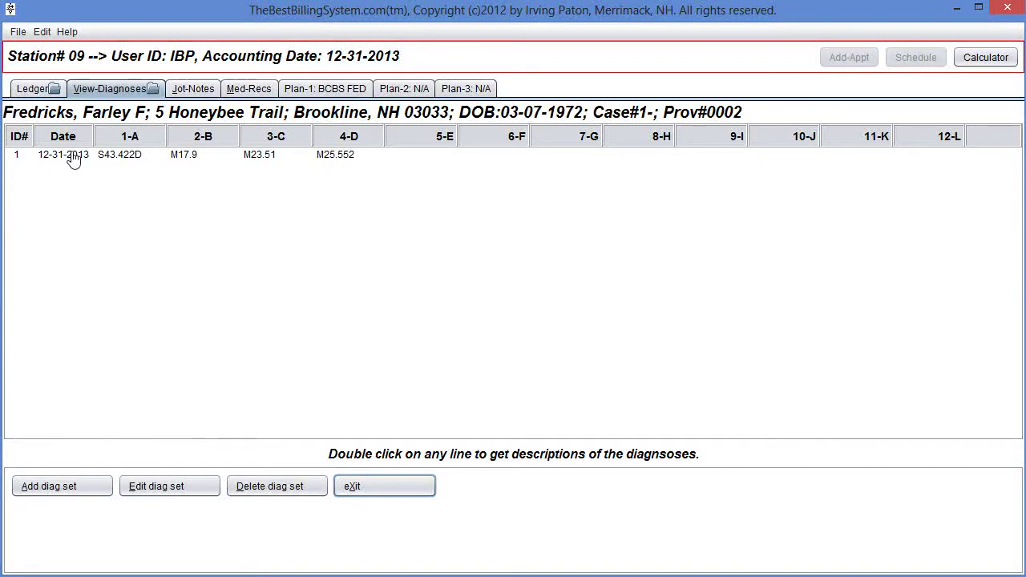
click(118, 161)
double_click(118, 161)
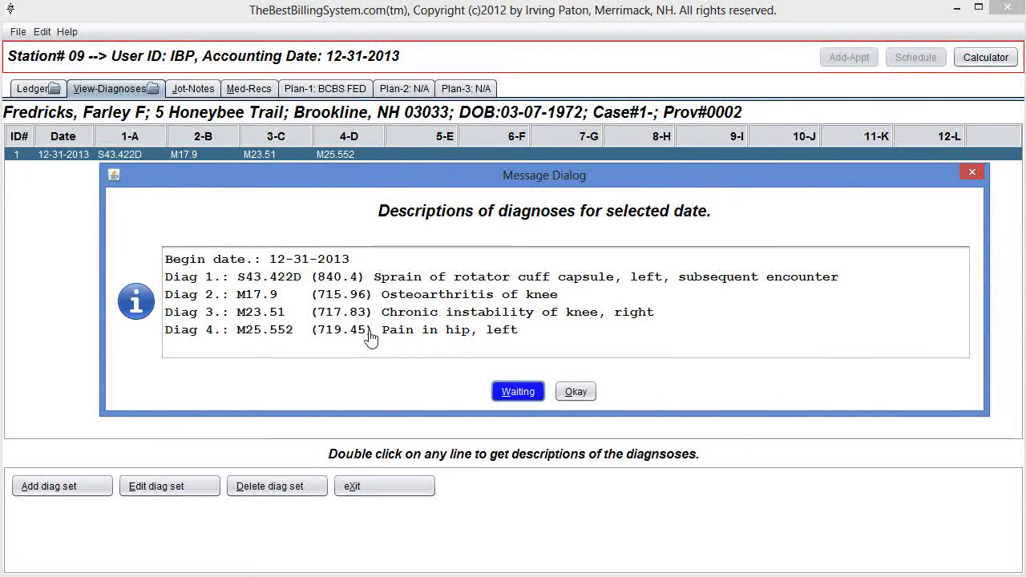
click(572, 393)
Edit the 12-31-2013 diagnosis set and pick M51.36 from the code lookup as diagnosis 5-E
click(202, 489)
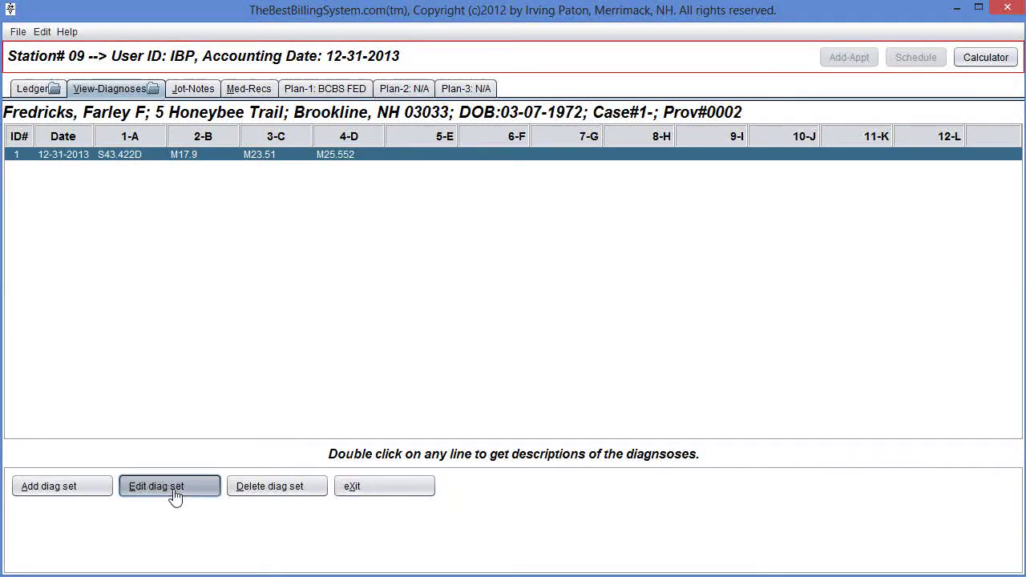
double_click(71, 164)
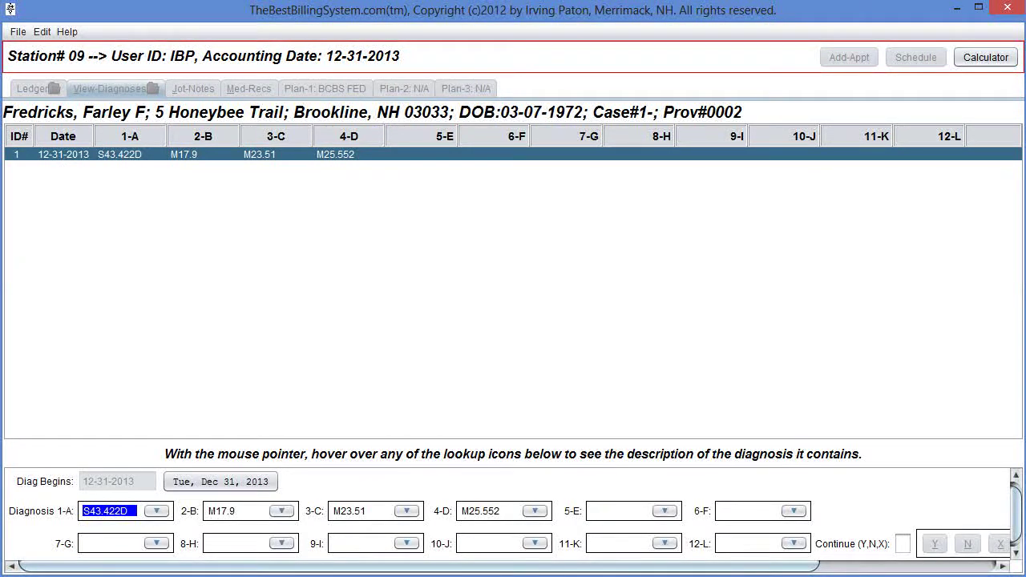
key(Tab)
key(Tab)
key(Tab)
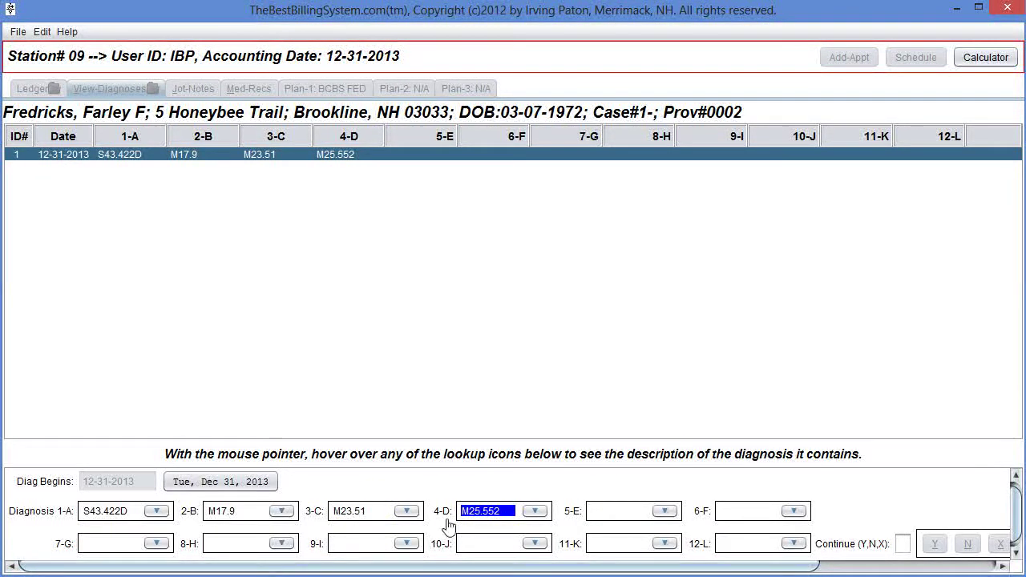
key(Tab)
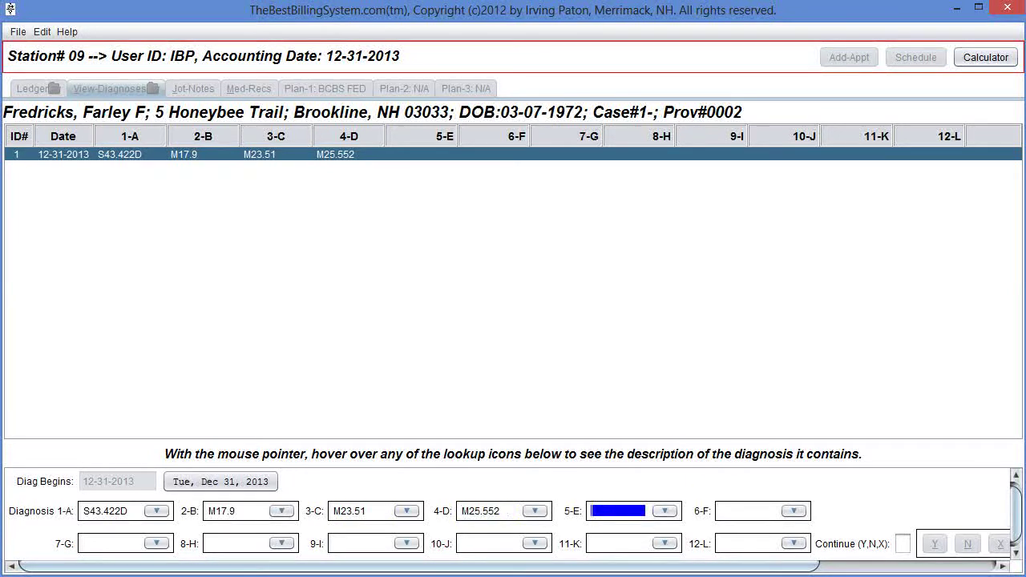
click(665, 512)
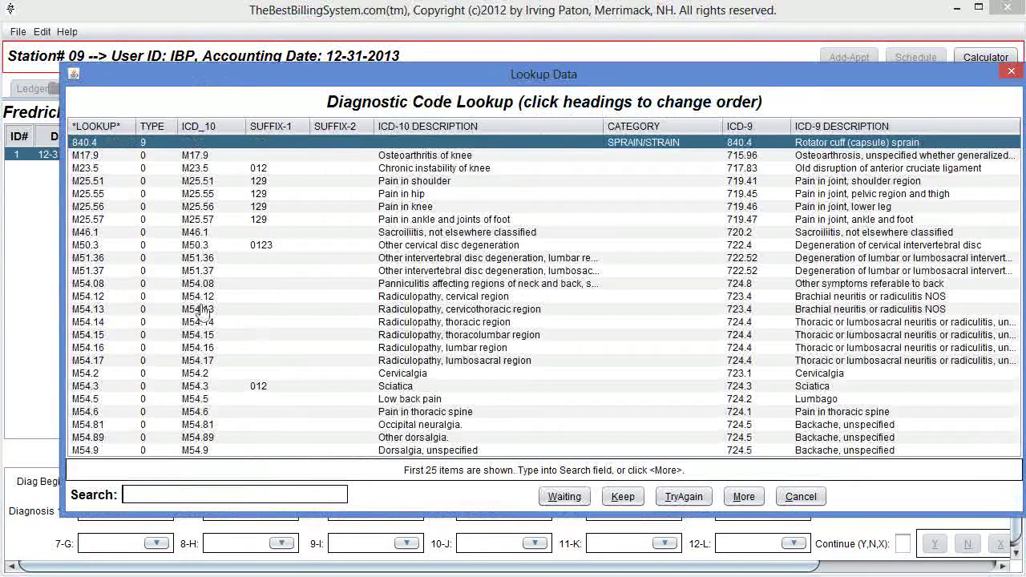
double_click(90, 261)
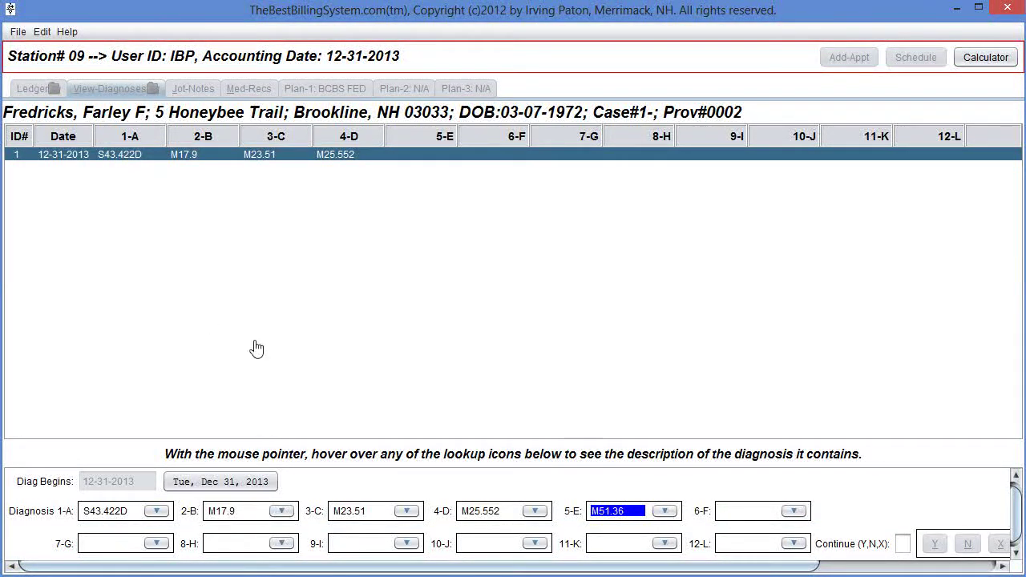
key(Tab)
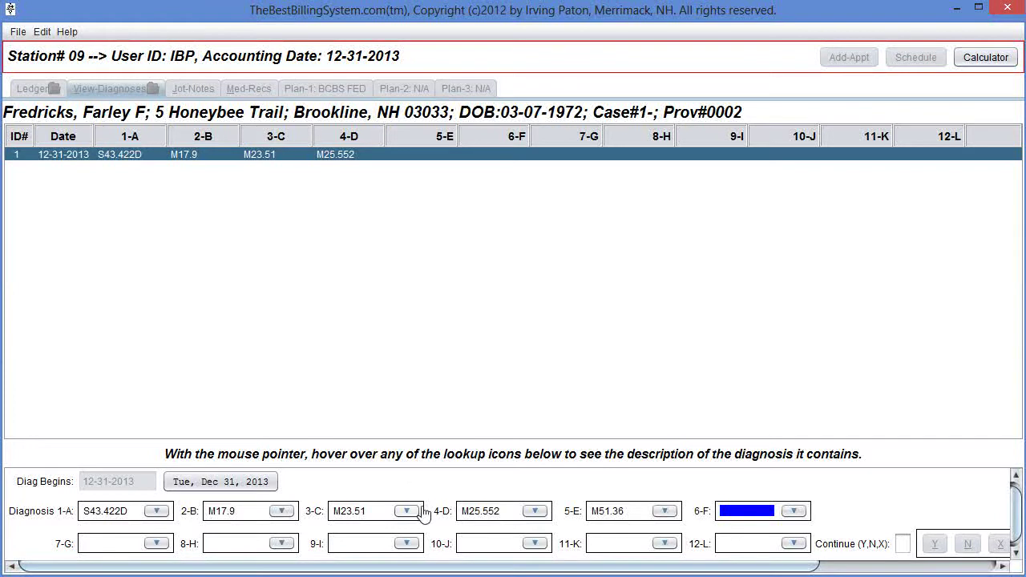
Check the descriptions of diagnoses 3-C, 4-D and 5-E in the set being edited
mouse_move(411, 513)
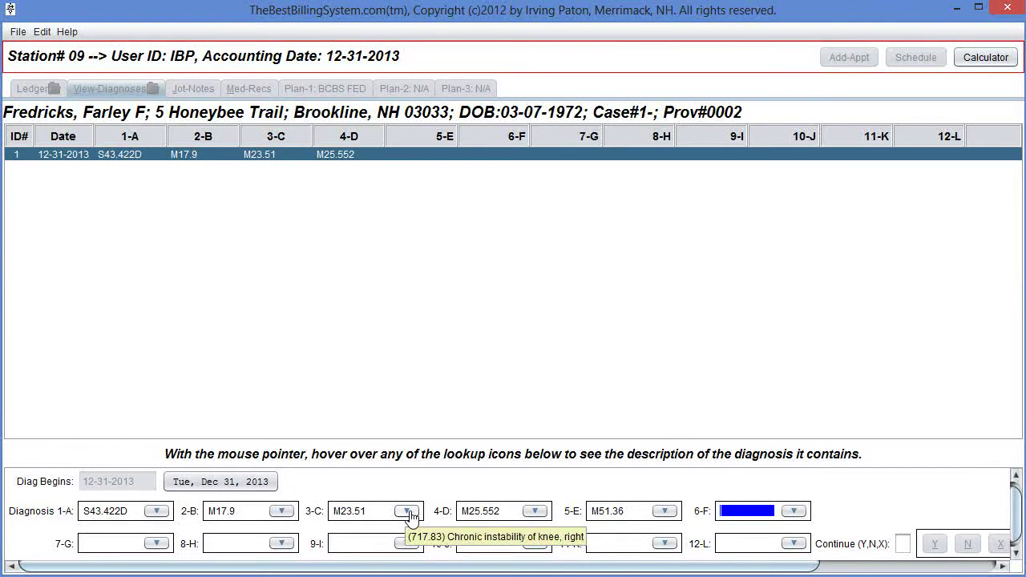
mouse_move(542, 514)
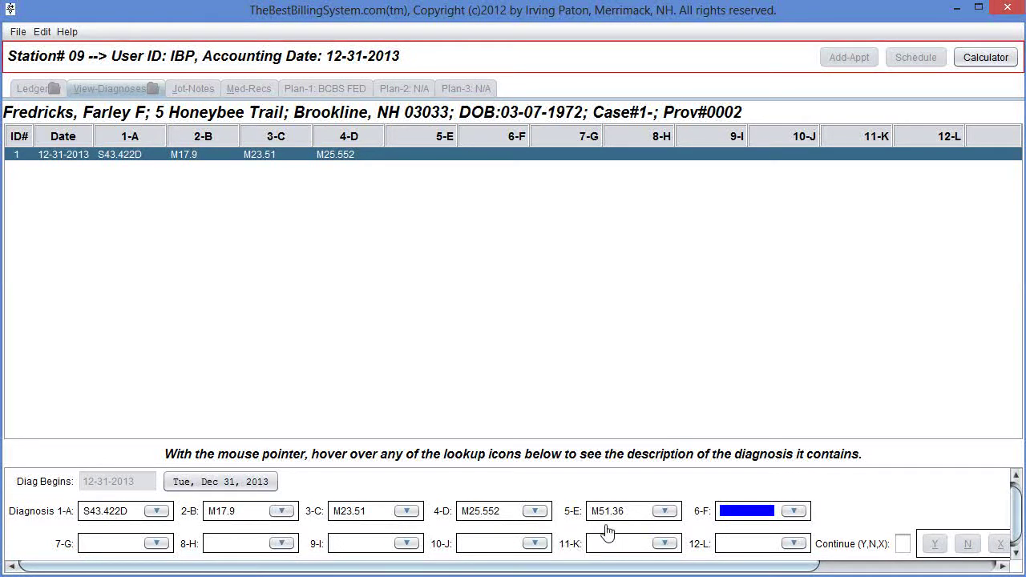
mouse_move(676, 514)
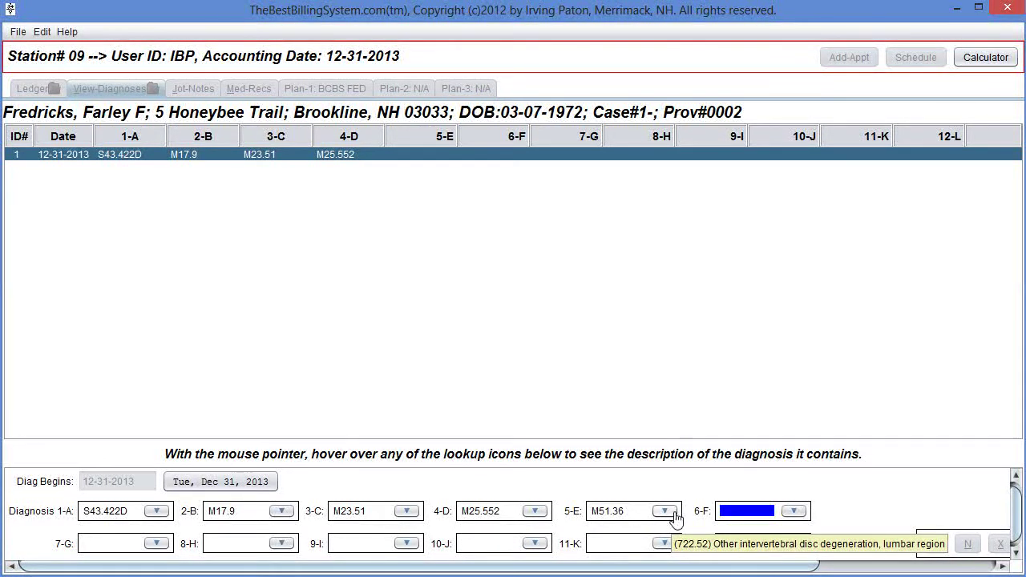
Clear diagnosis 5-E from the 12-31-2013 diagnosis set, save the set, and return to the ledger
key(Return)
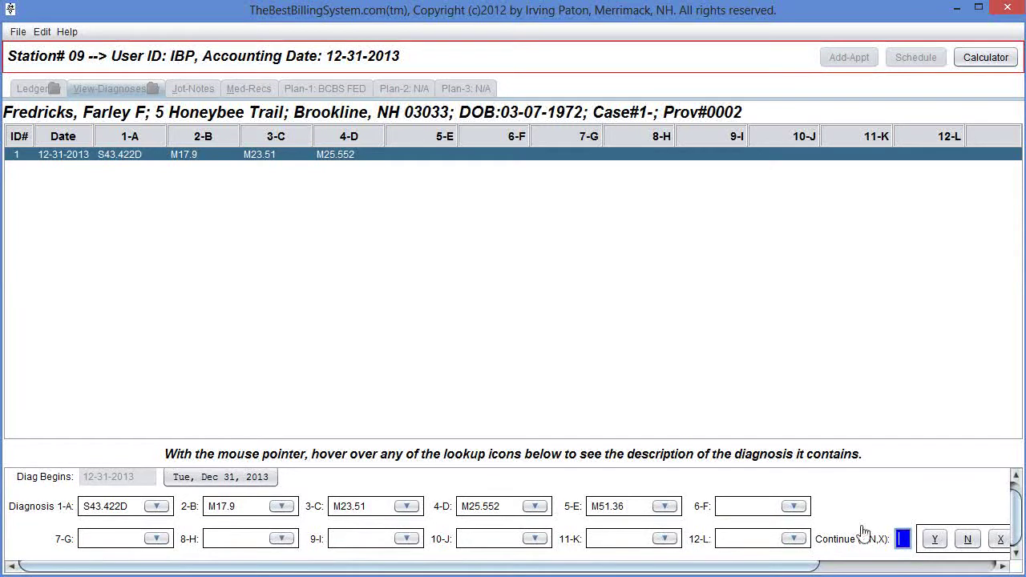
click(990, 544)
key(Return)
key(Return)
key(Return)
key(Return)
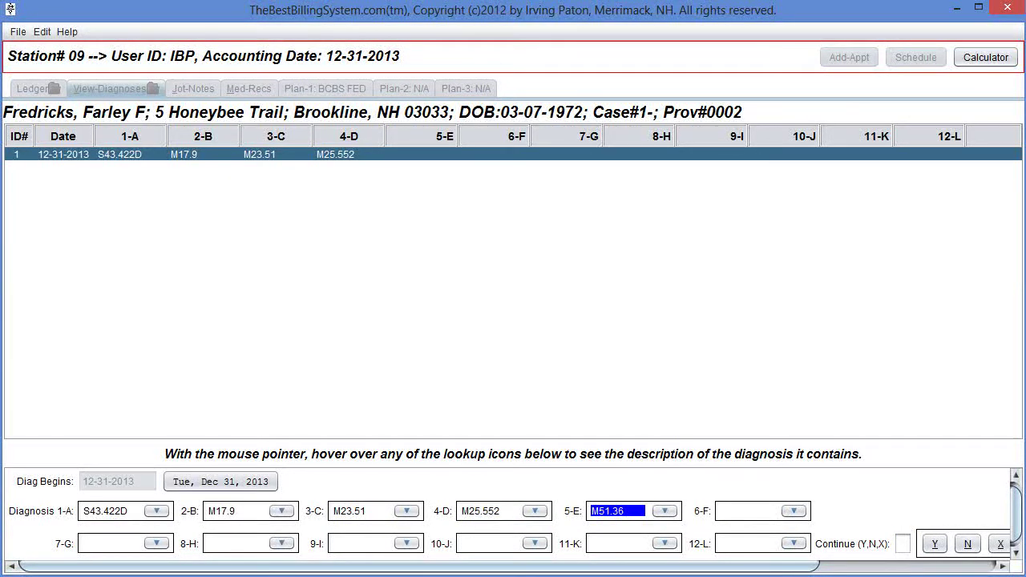
key(Delete)
key(Return)
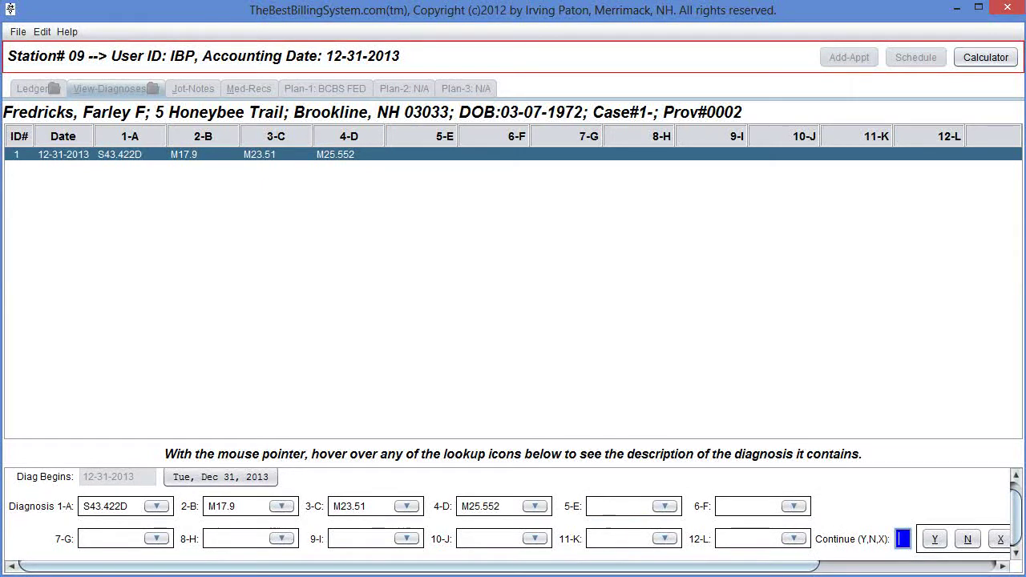
key(y)
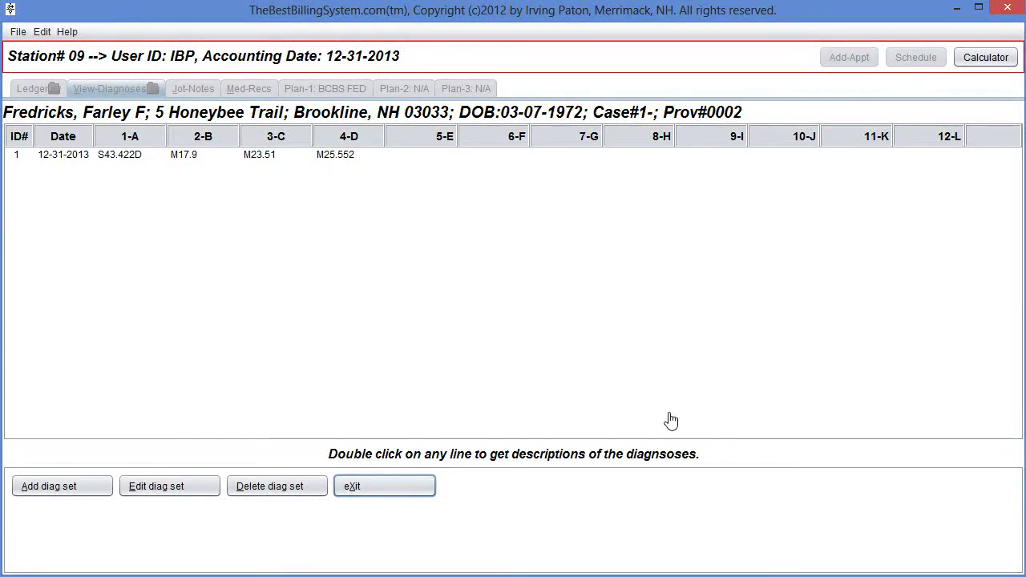
key(x)
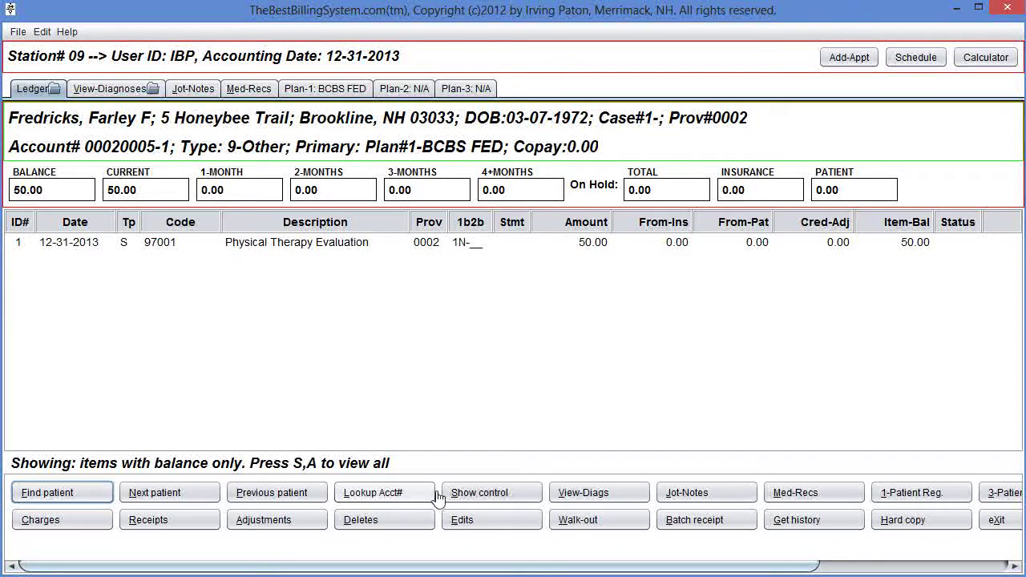
Open the walk-out print settings for an override CMS-1500 form
click(582, 523)
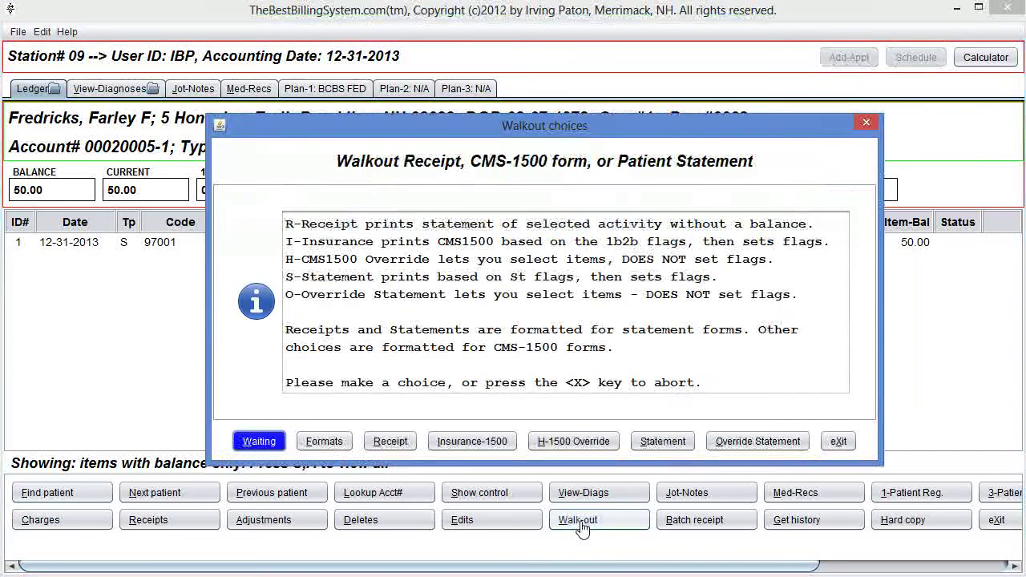
click(575, 443)
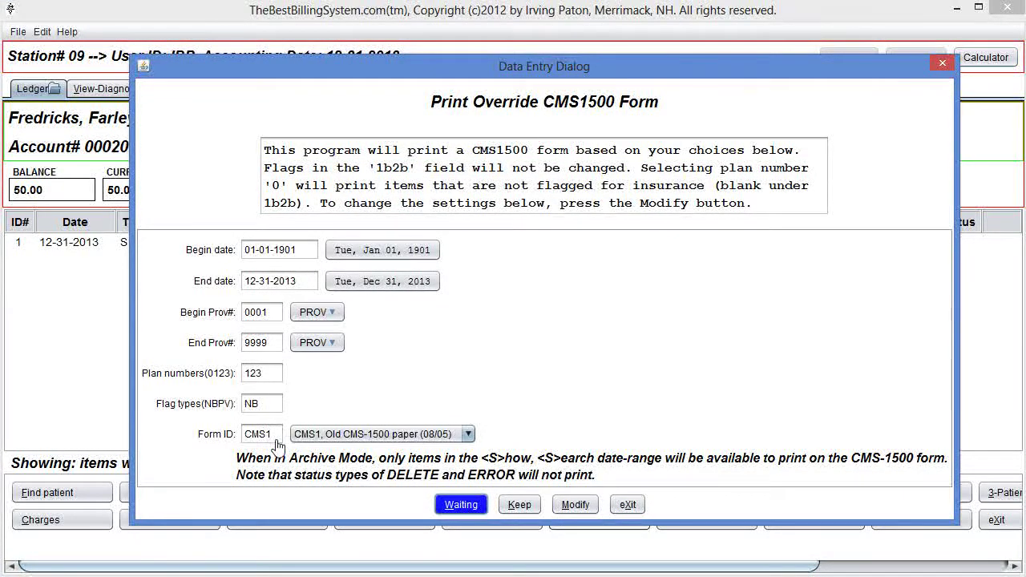
Make the print settings editable and set the form ID to CMS2, New CMS-1500 paper (02/12)
click(469, 434)
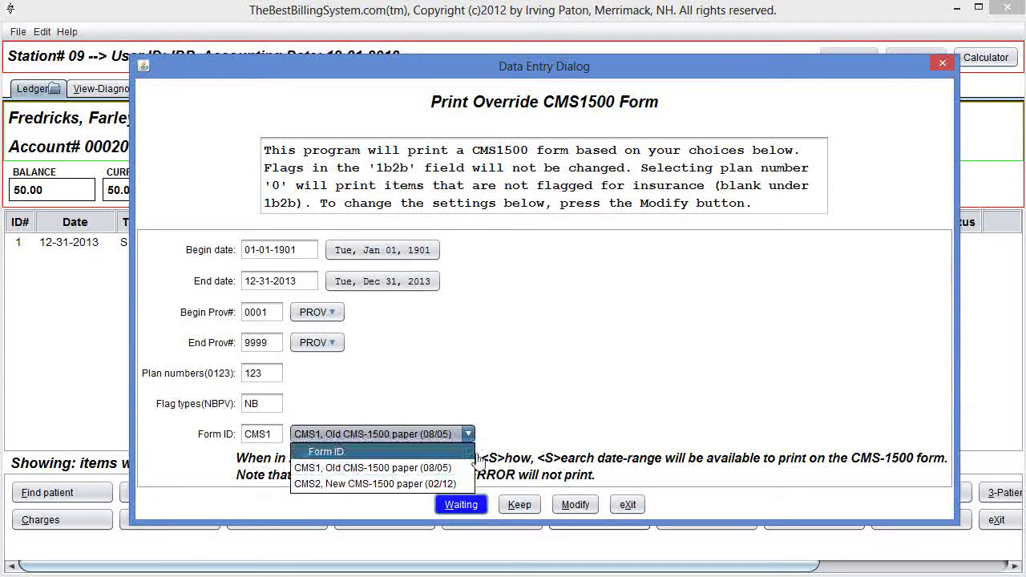
click(396, 494)
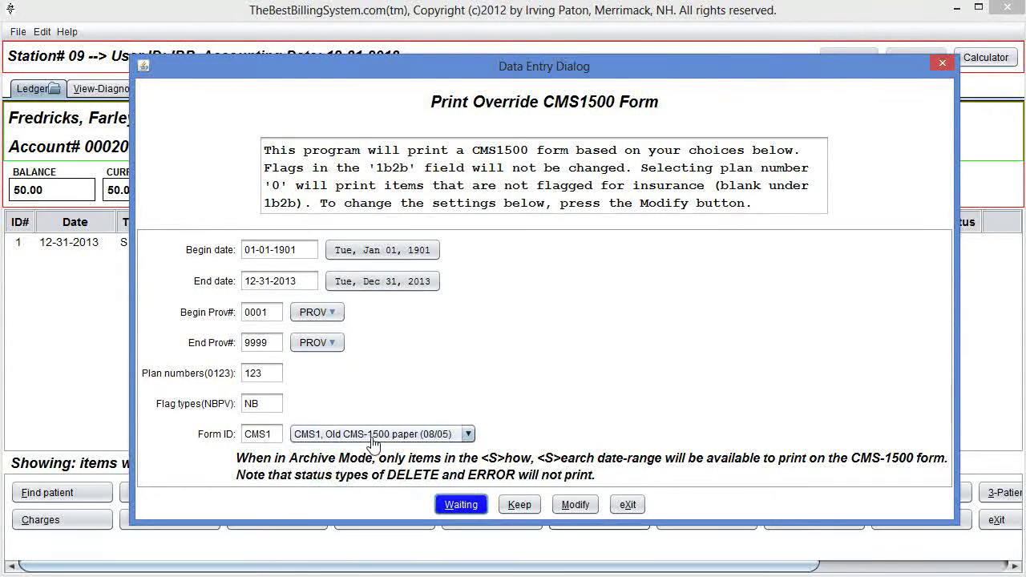
click(374, 437)
click(384, 484)
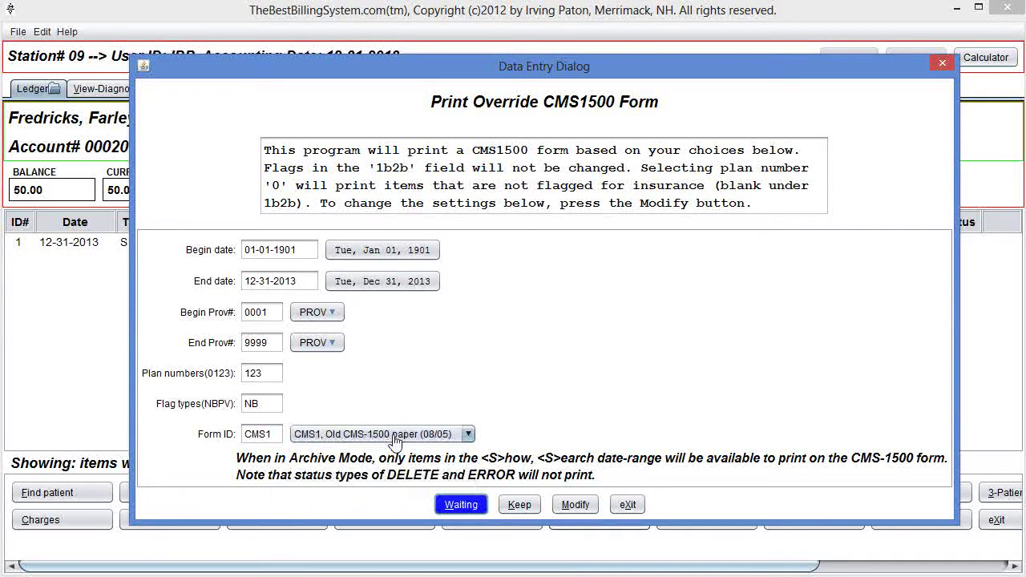
click(575, 505)
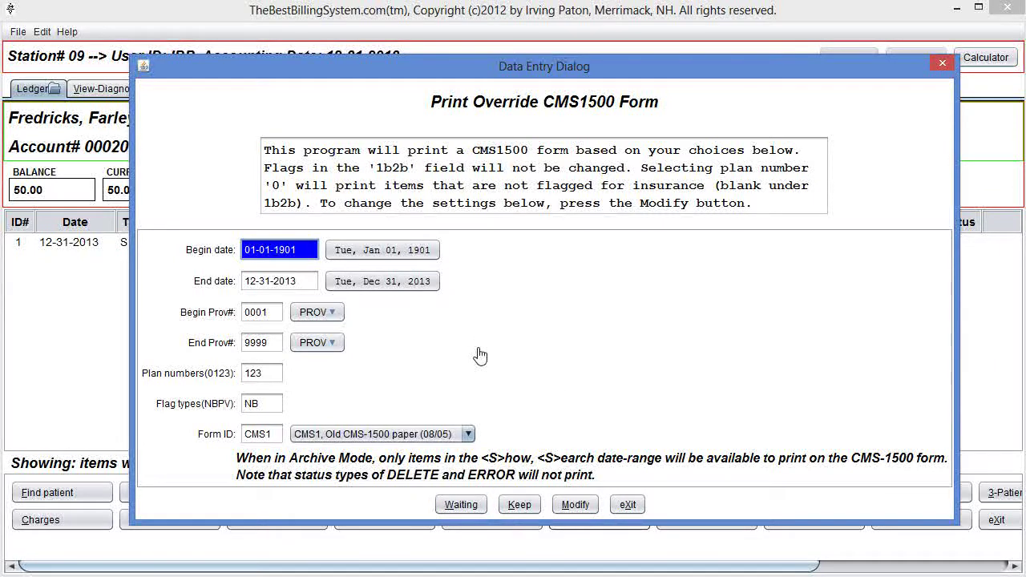
click(476, 440)
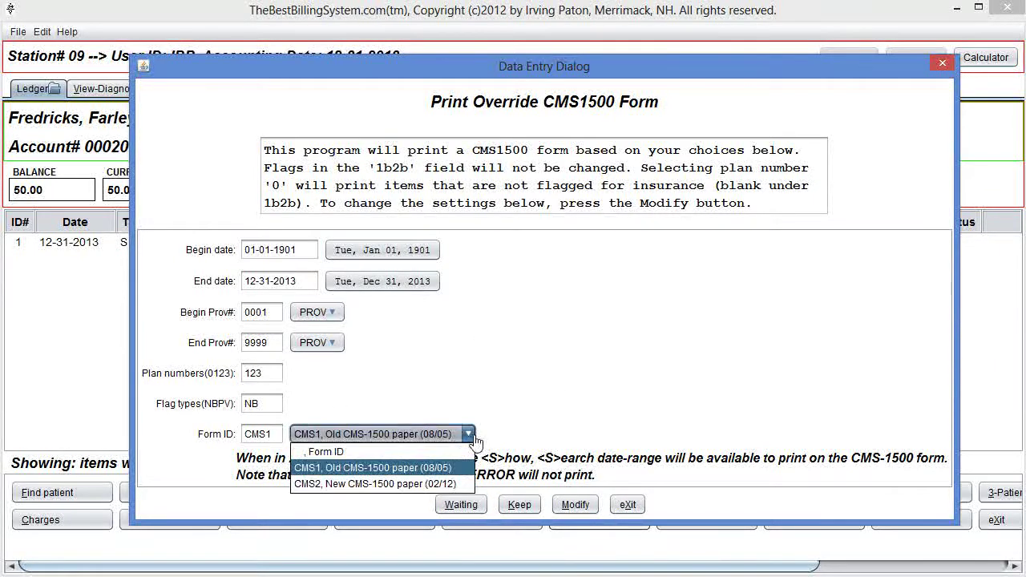
click(410, 484)
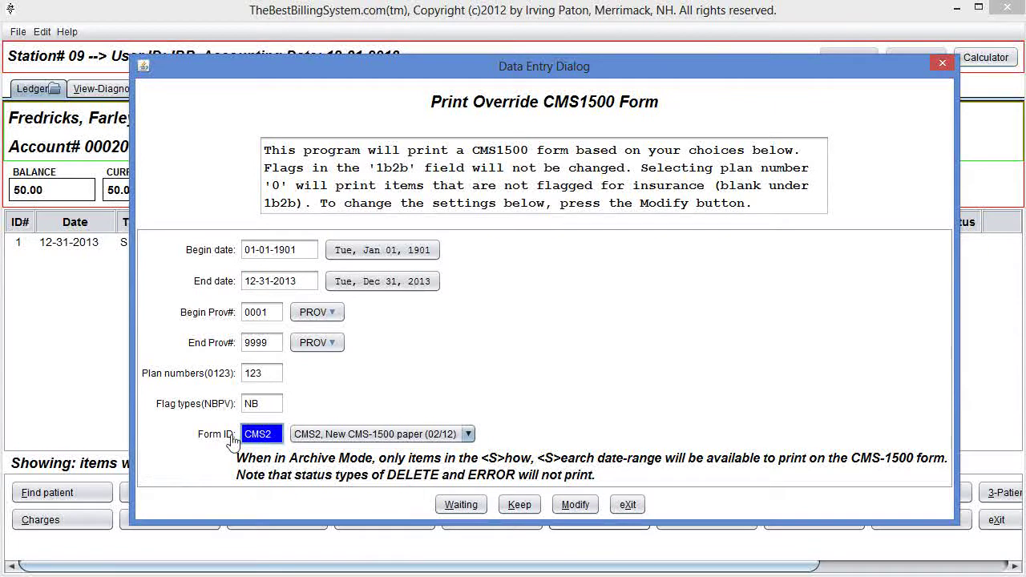
Set the form ID to CMS1, Old CMS-1500 paper (08/05), and review the form printed to the screen
click(471, 435)
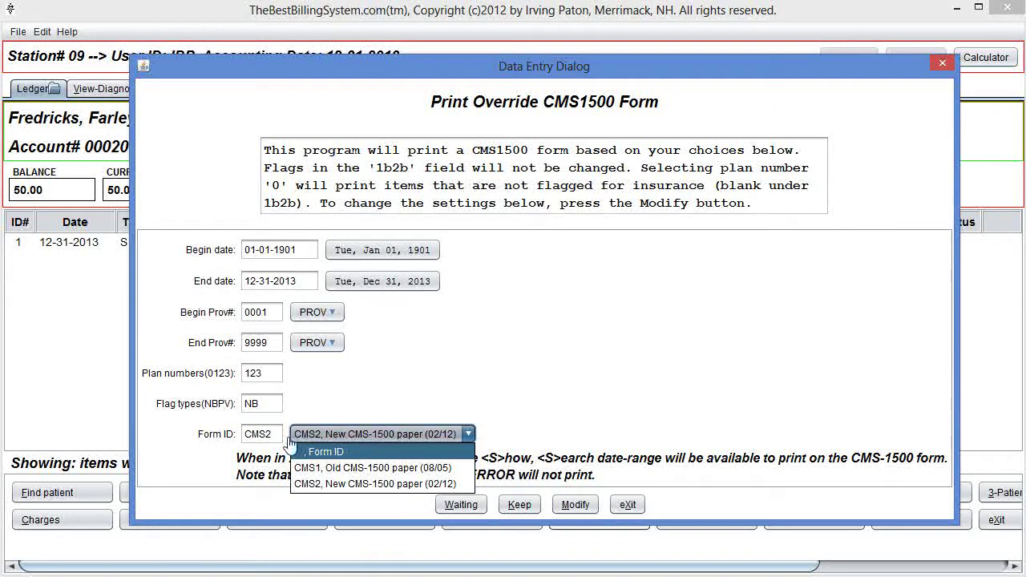
click(316, 469)
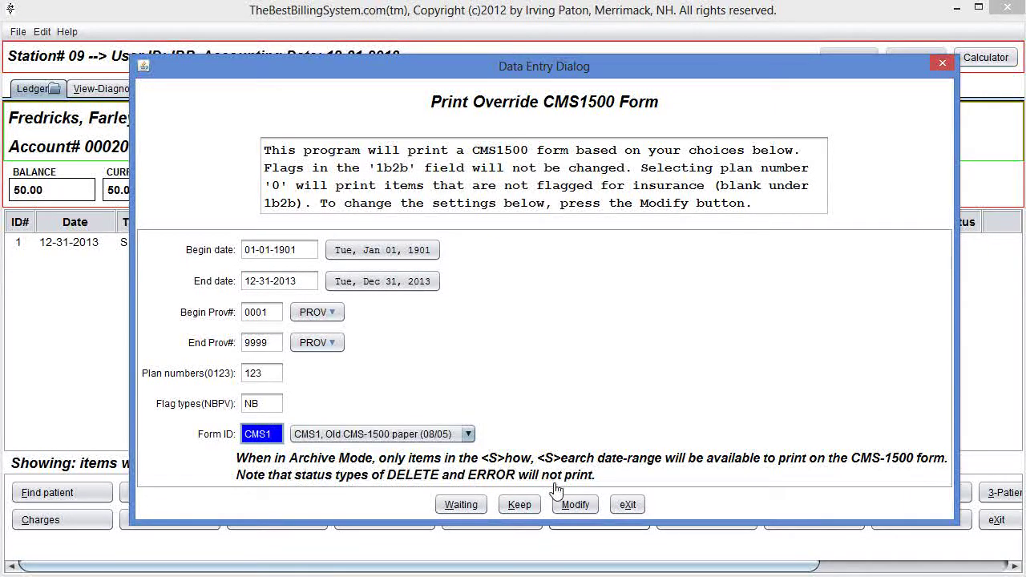
key(Tab)
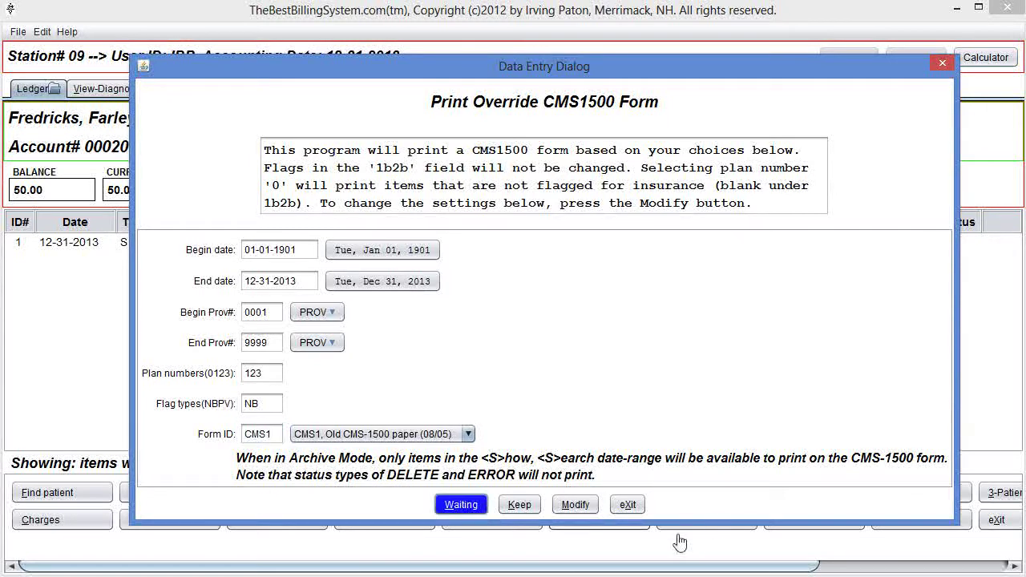
click(519, 504)
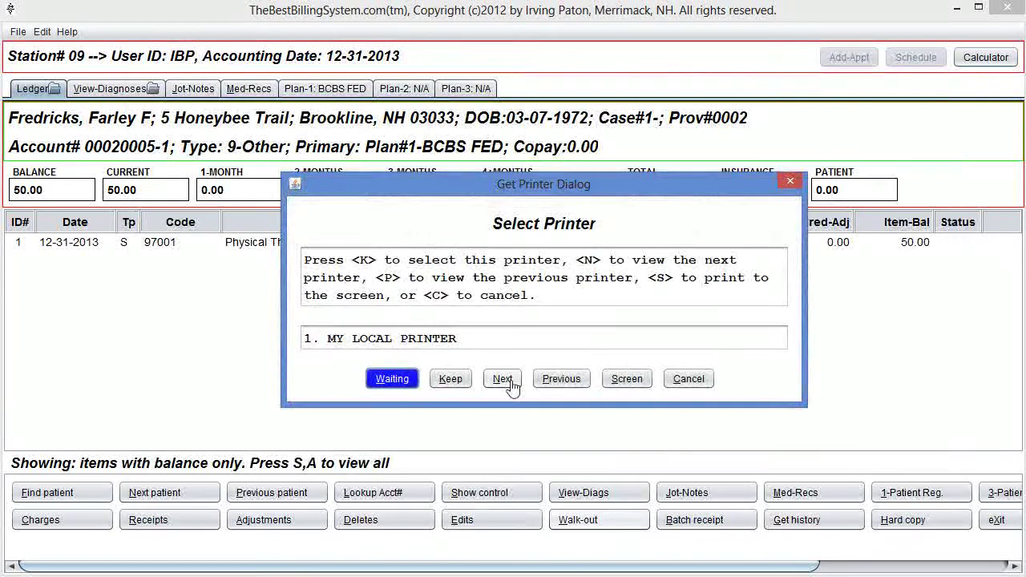
click(627, 380)
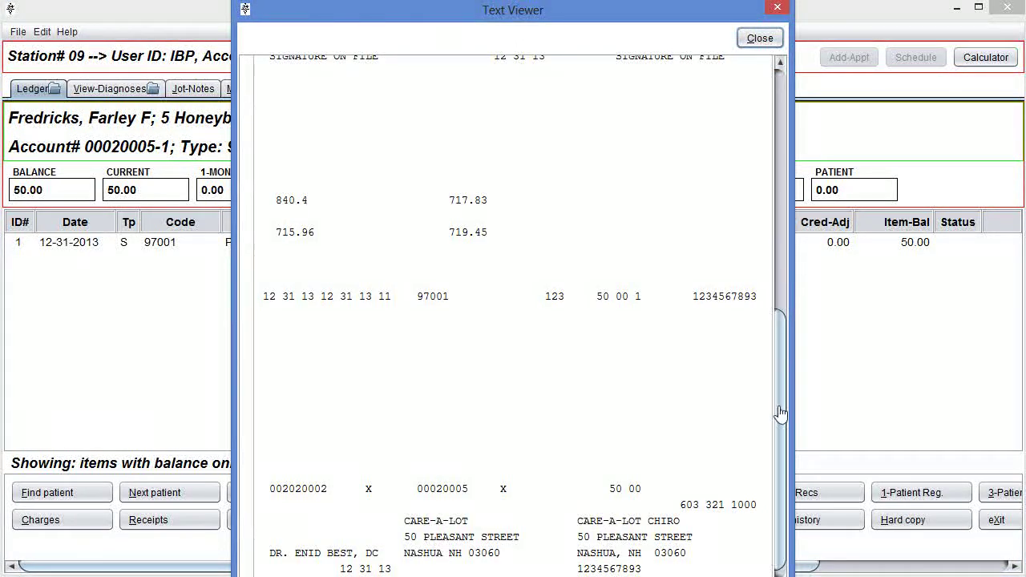
mouse_move(784, 415)
mouse_down()
mouse_move(814, 152)
mouse_move(854, 418)
mouse_up()
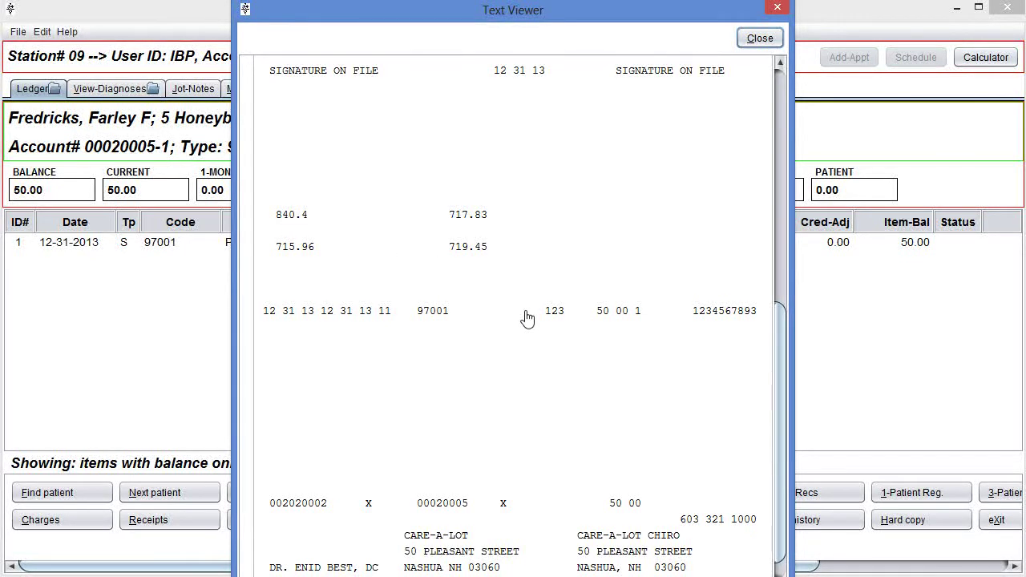
click(759, 37)
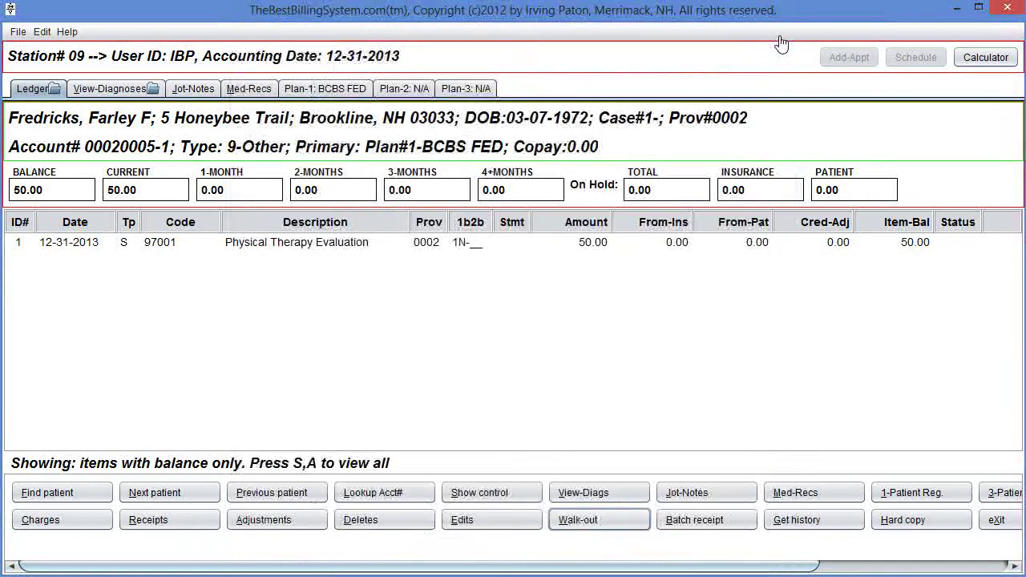
Print an override CMS-1500 to the screen with the form ID set to CMS2, New CMS-1500 paper (02/12)
click(625, 526)
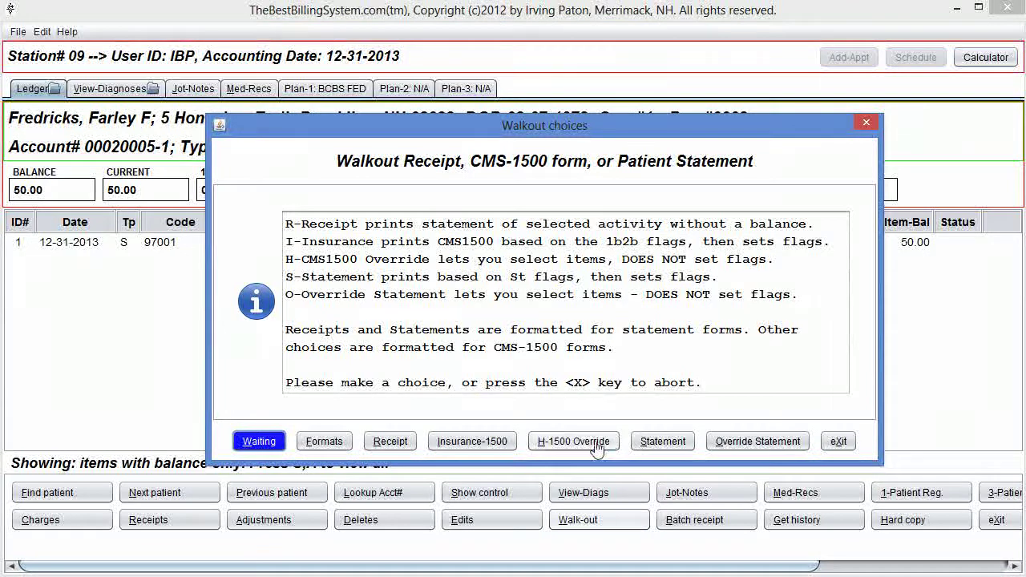
click(593, 446)
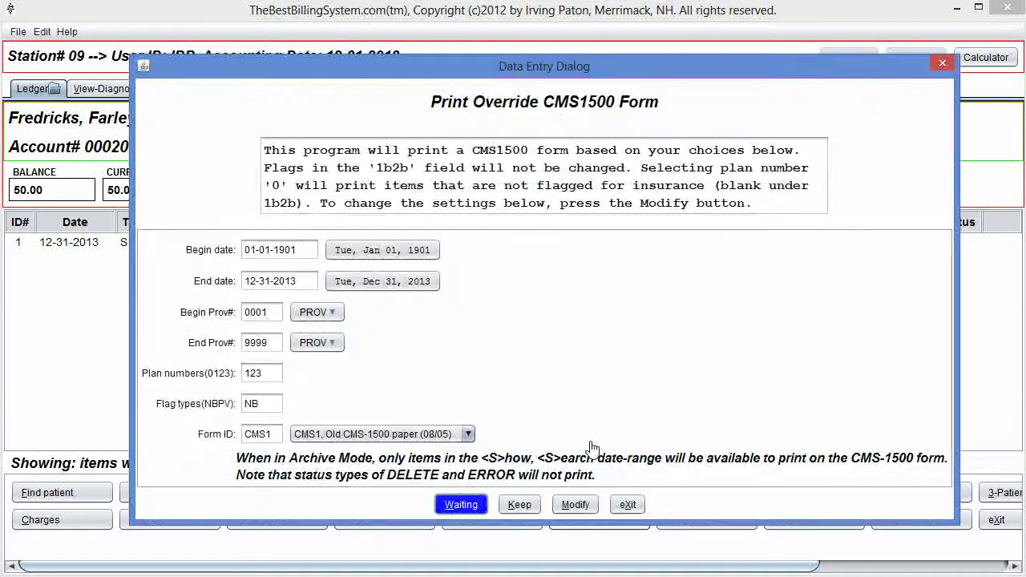
click(469, 434)
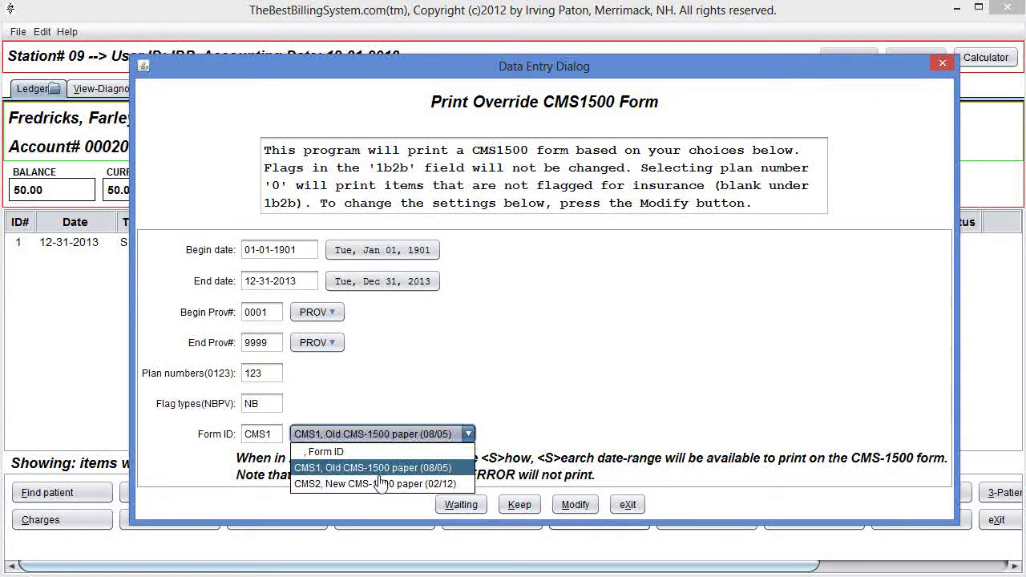
click(377, 483)
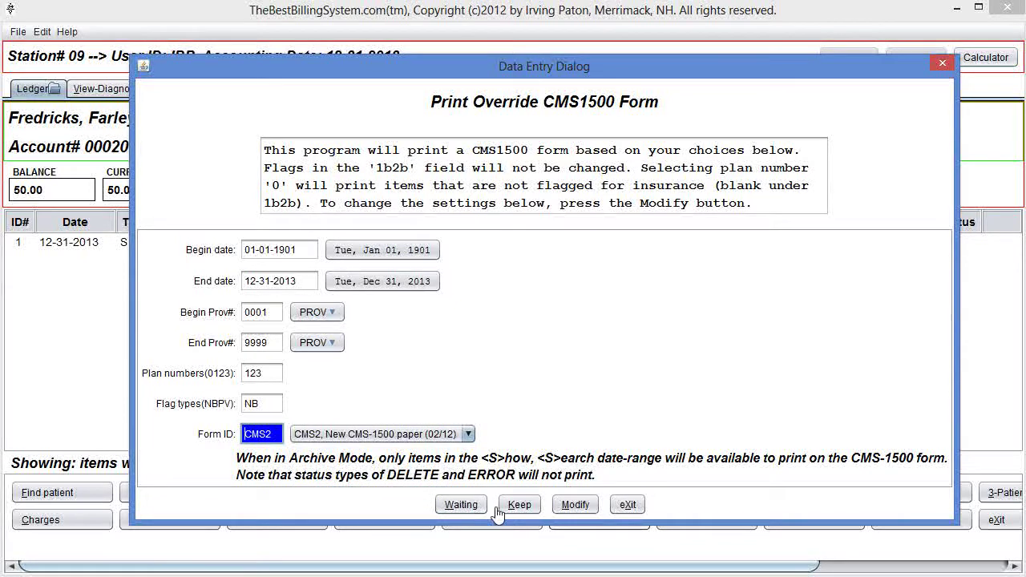
click(533, 509)
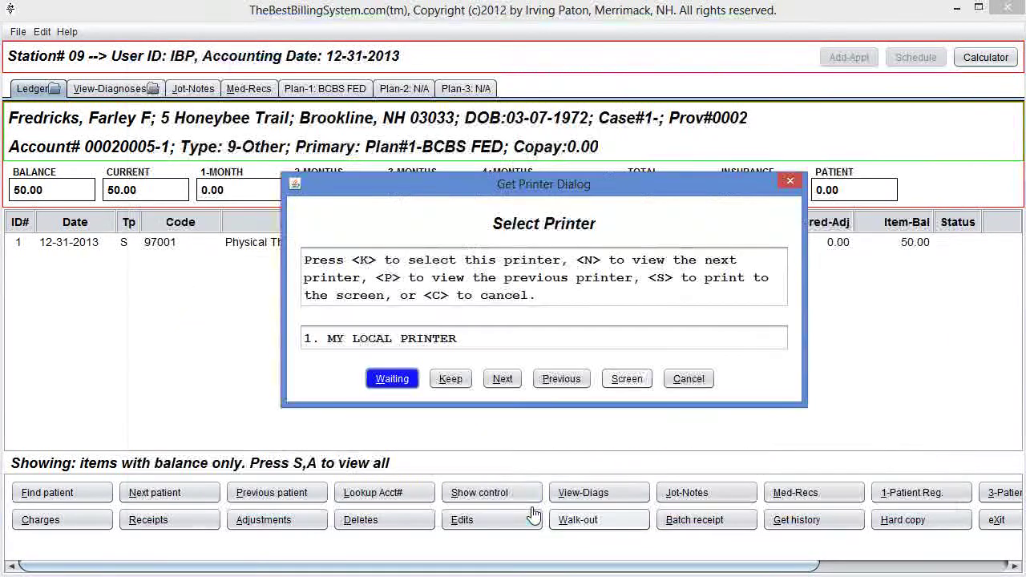
click(627, 380)
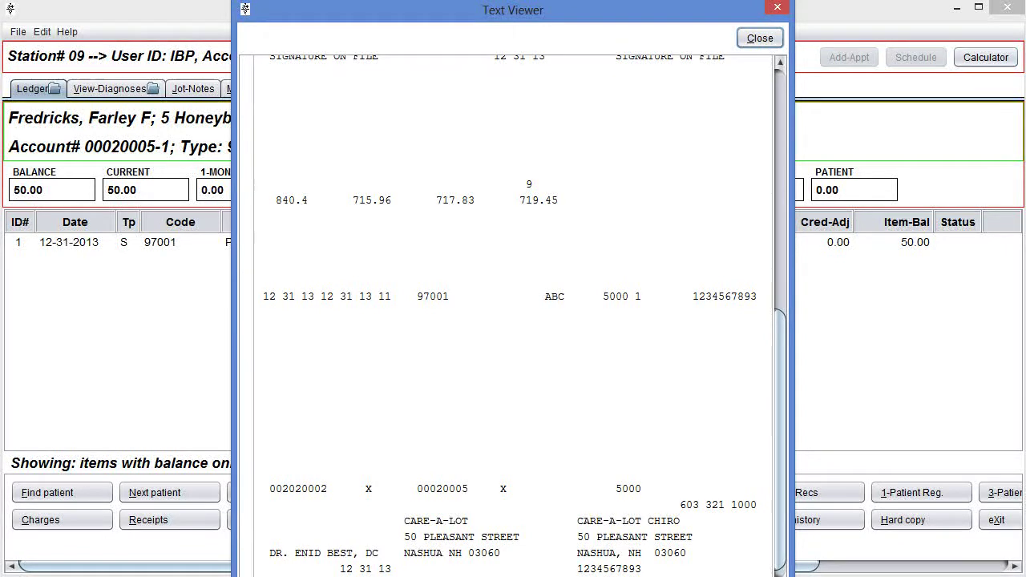
Switch to GIMP to compare the printout's diagnosis area with the CMS1500_NEW form, return, and close the printout
click(255, 521)
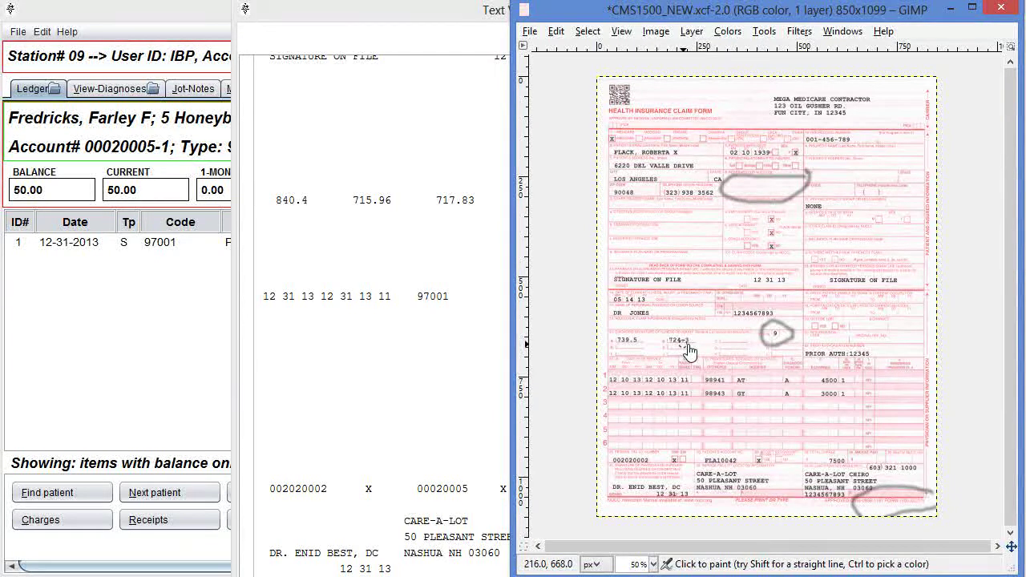
drag(687, 345, 686, 341)
click(952, 8)
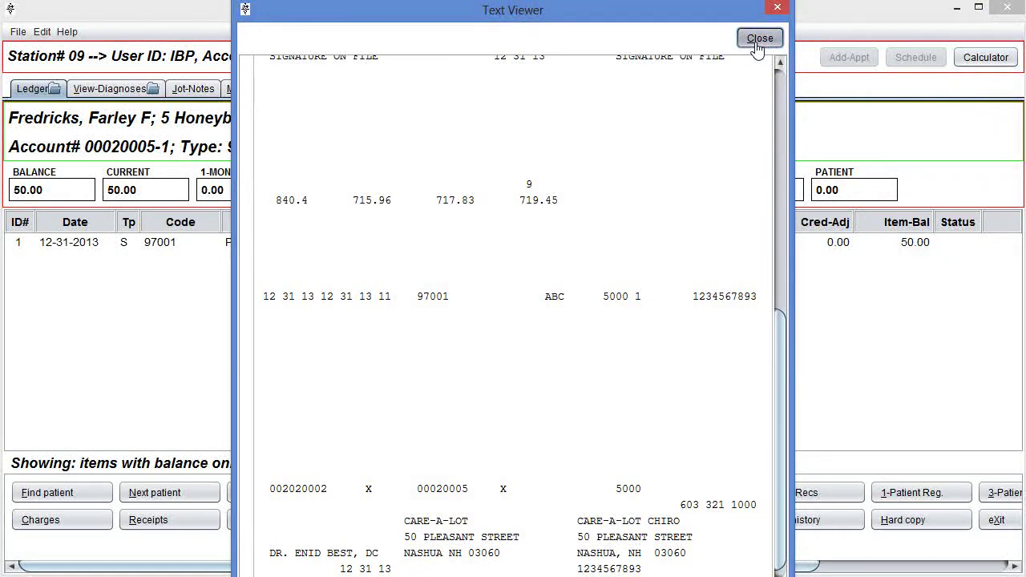
click(761, 38)
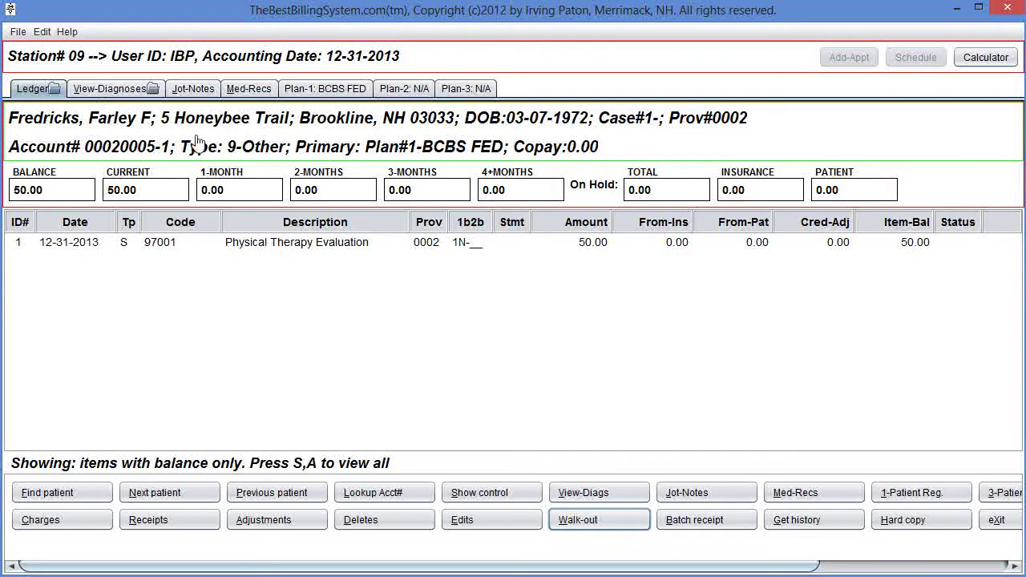
Open the 97001 Physical Therapy Evaluation ledger line for editing and go to its diagnosis pointers
click(138, 244)
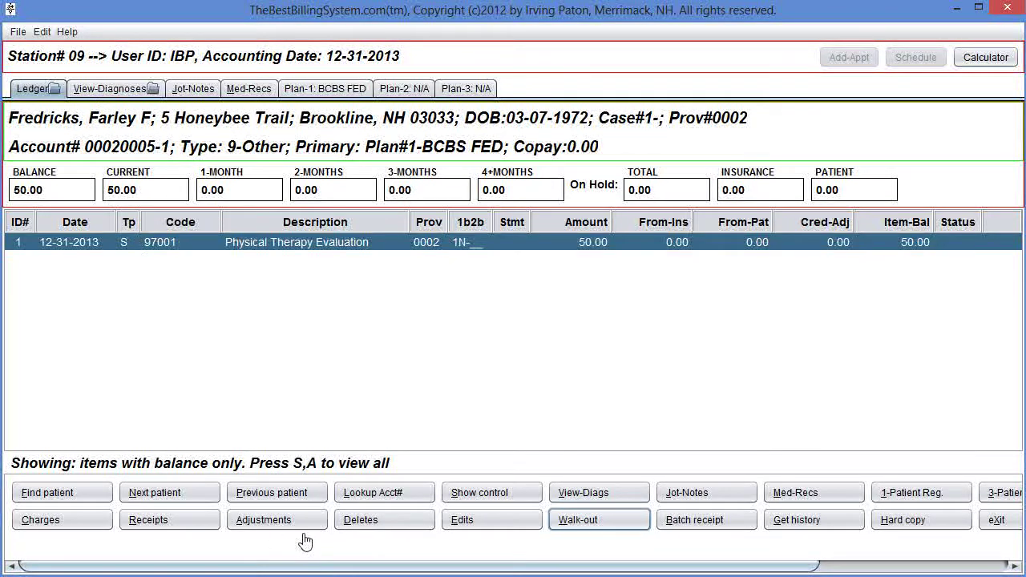
click(445, 521)
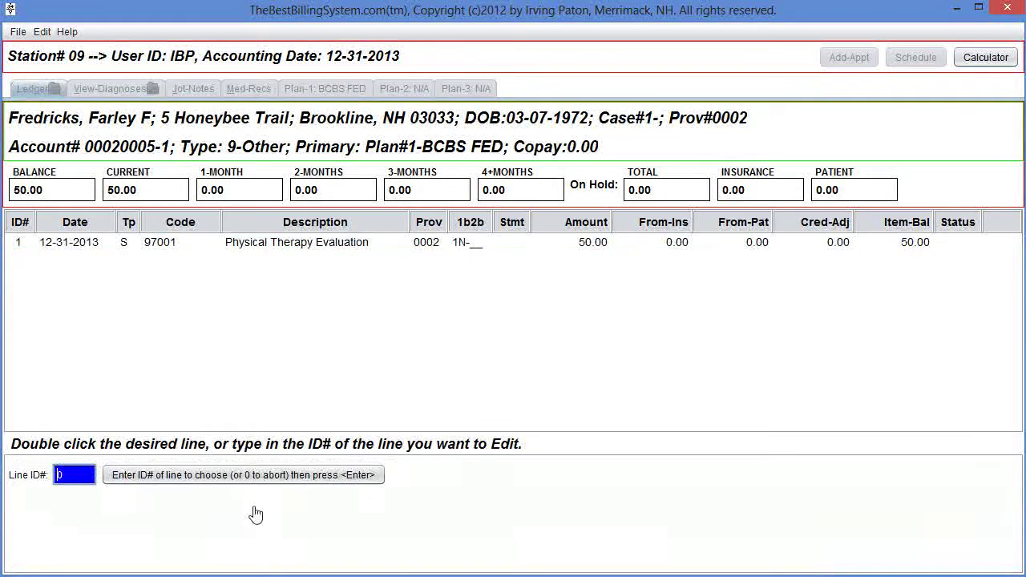
double_click(196, 244)
key(Tab)
key(Tab)
key(Tab)
key(Tab)
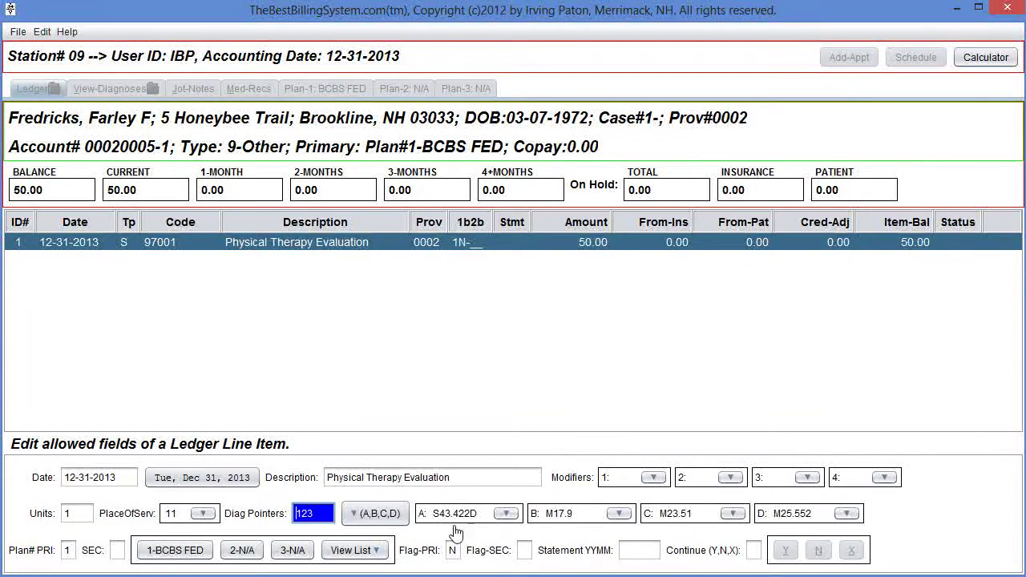
Show the line item's diagnoses E to H and set diagnosis E to M54.16, Radiculopathy, lumbar region
click(362, 519)
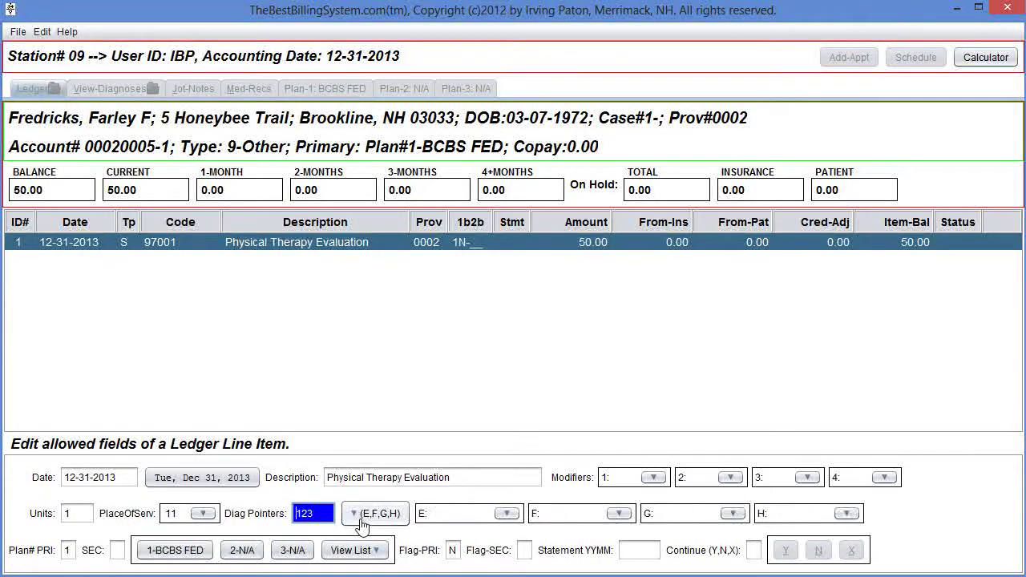
click(507, 516)
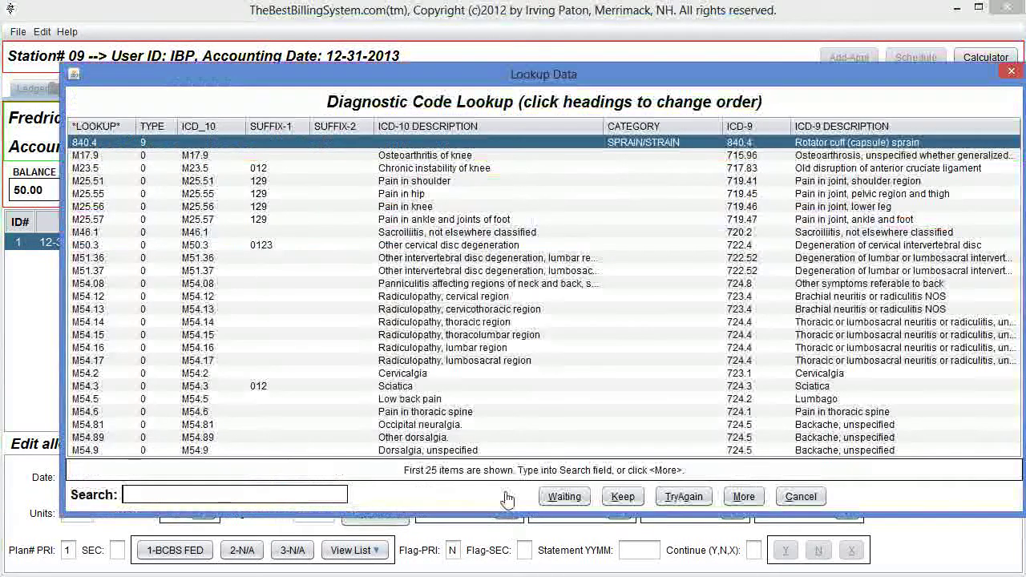
click(215, 354)
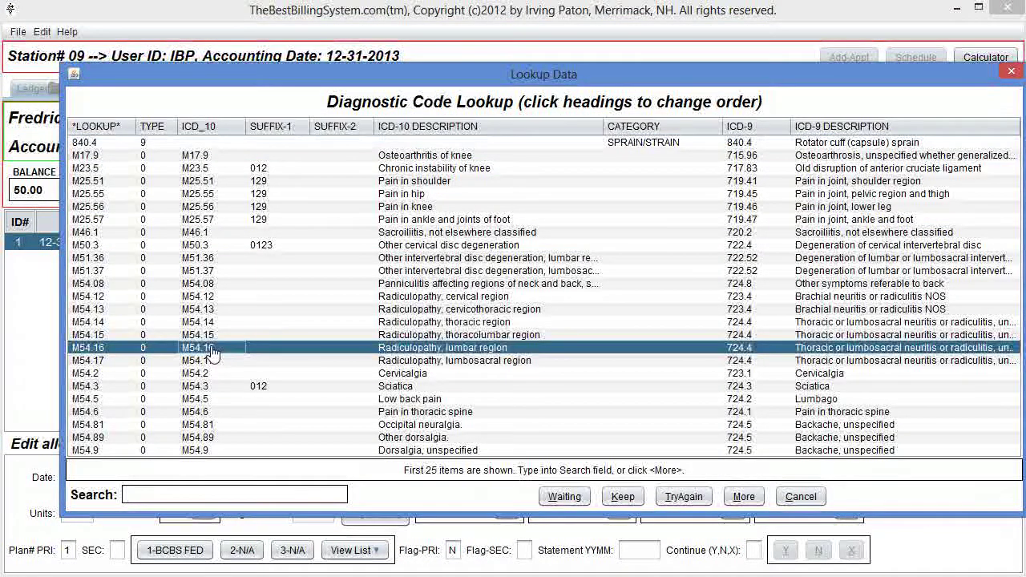
double_click(213, 353)
key(Tab)
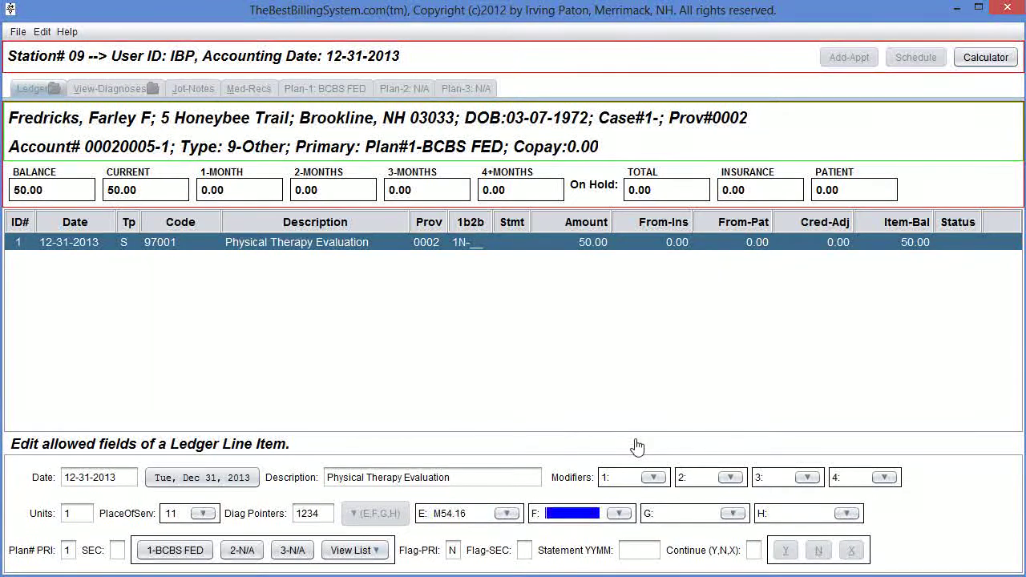
Try numeric diagnosis pointers on the line item, first 12345 and then 125
key(Tab)
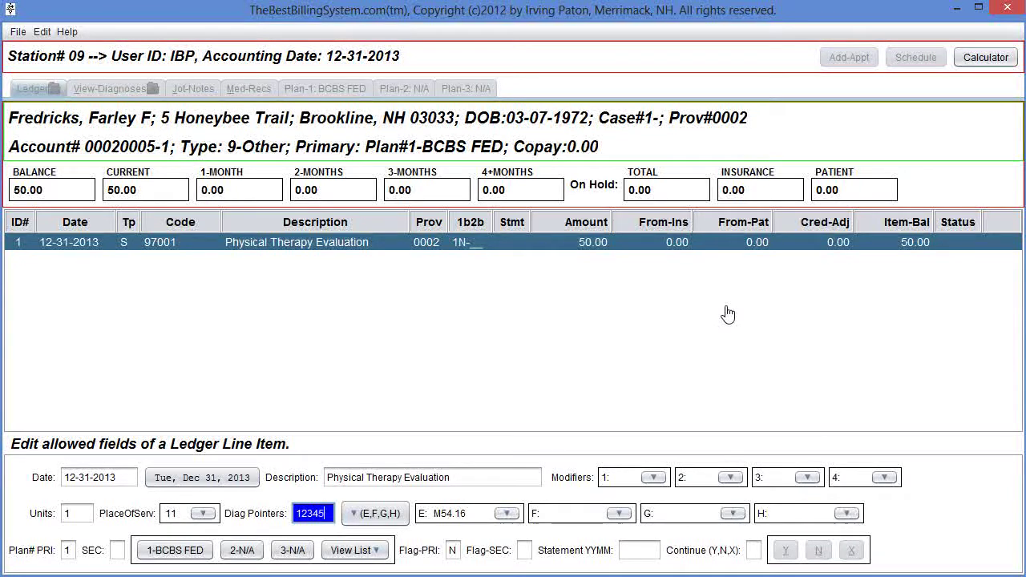
key(Tab)
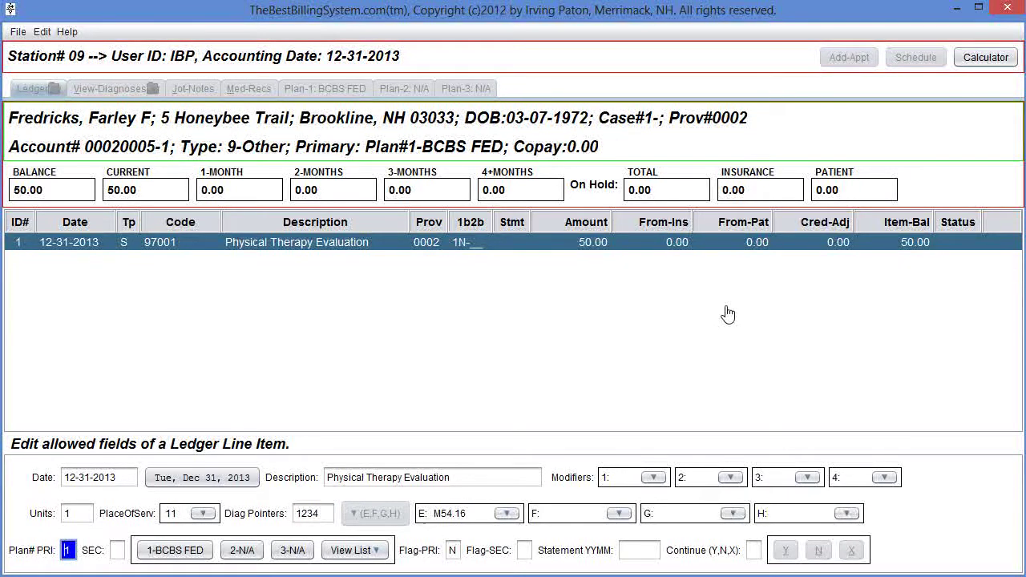
key(shift+Tab)
key(shift+Tab)
key(Tab)
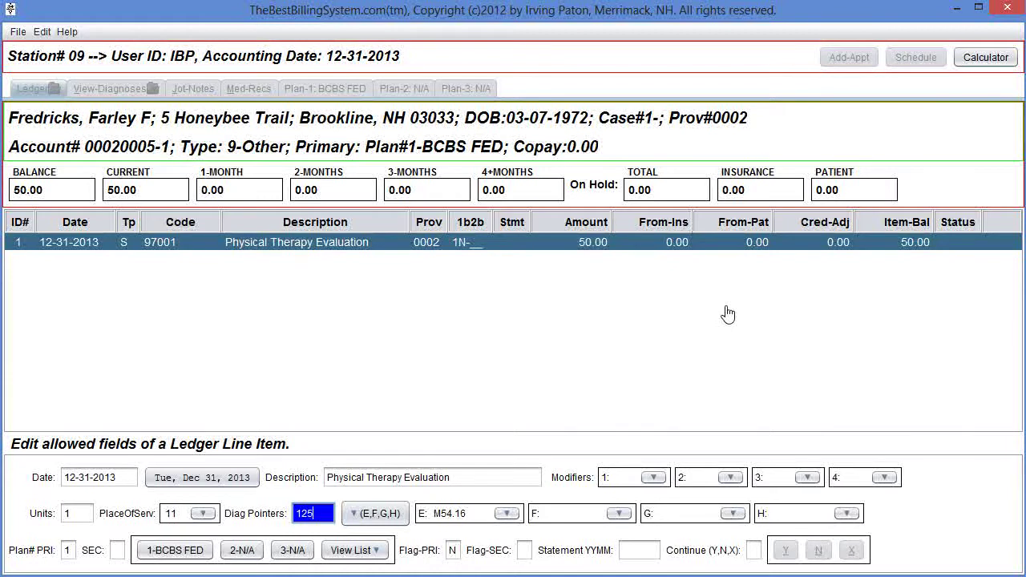
key(Tab)
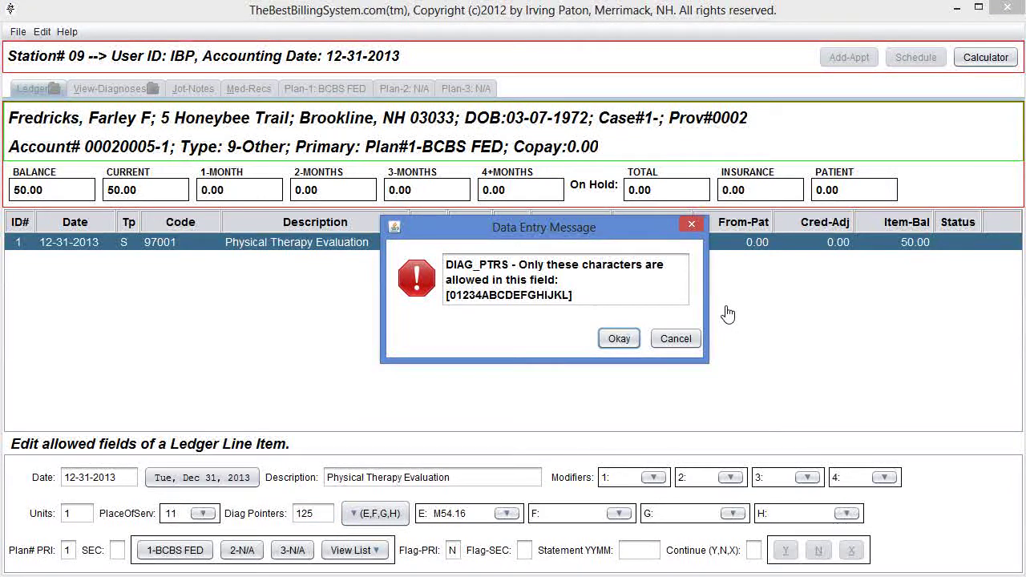
key(Return)
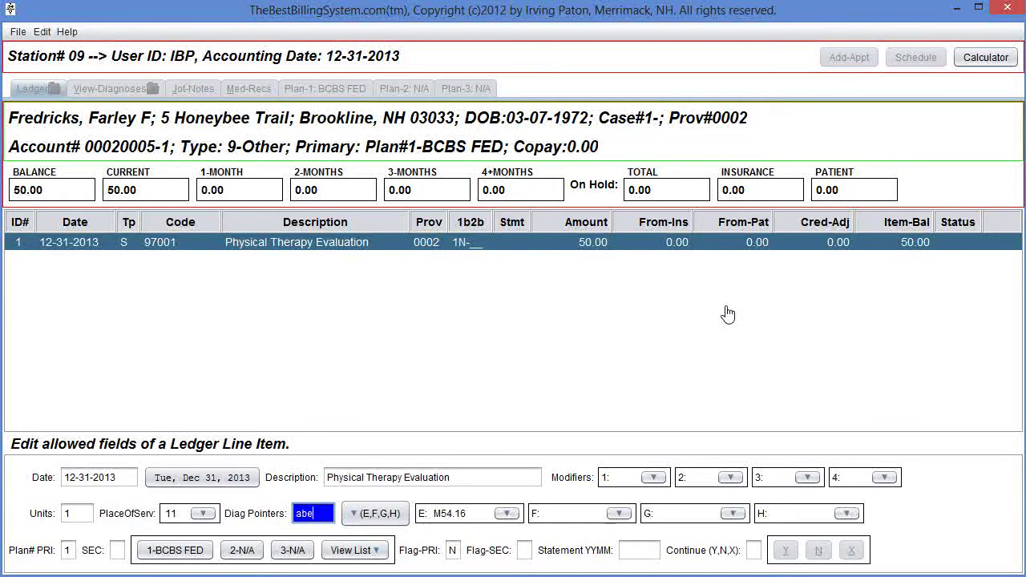
Set the diagnosis pointers to ABE, check the diagnosis groups from A to L, and save the ledger line
key(Tab)
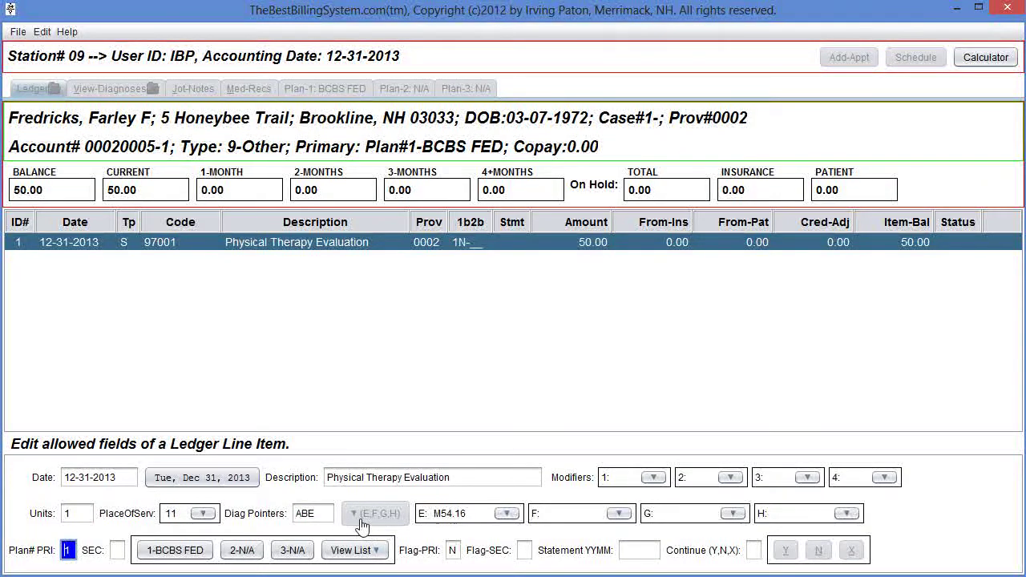
click(321, 520)
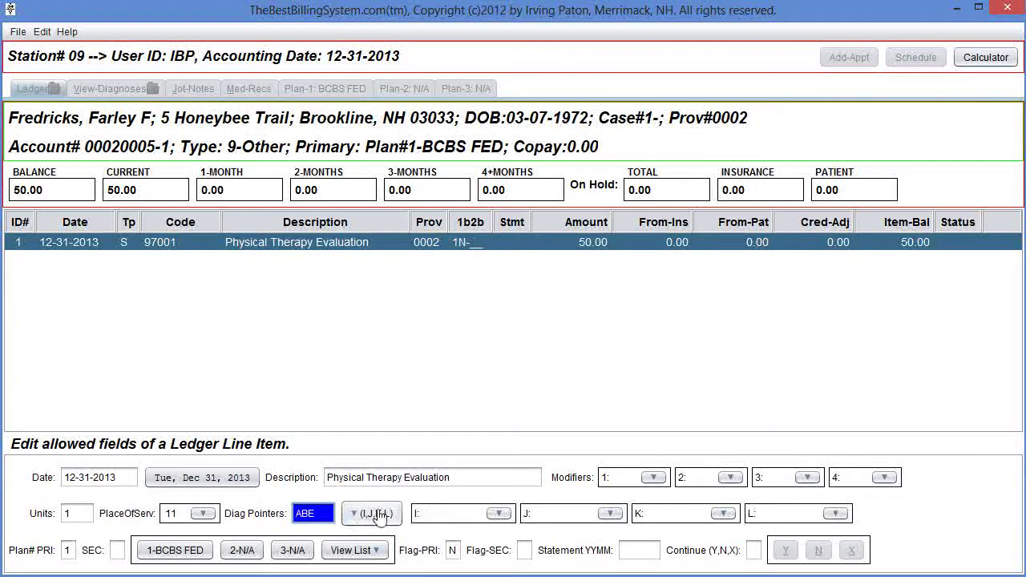
click(364, 517)
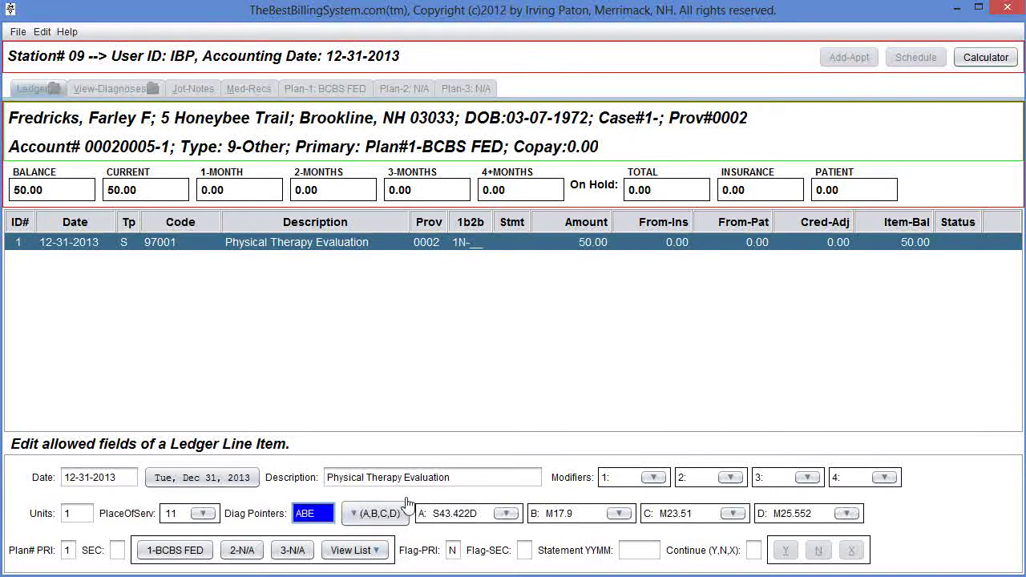
click(362, 518)
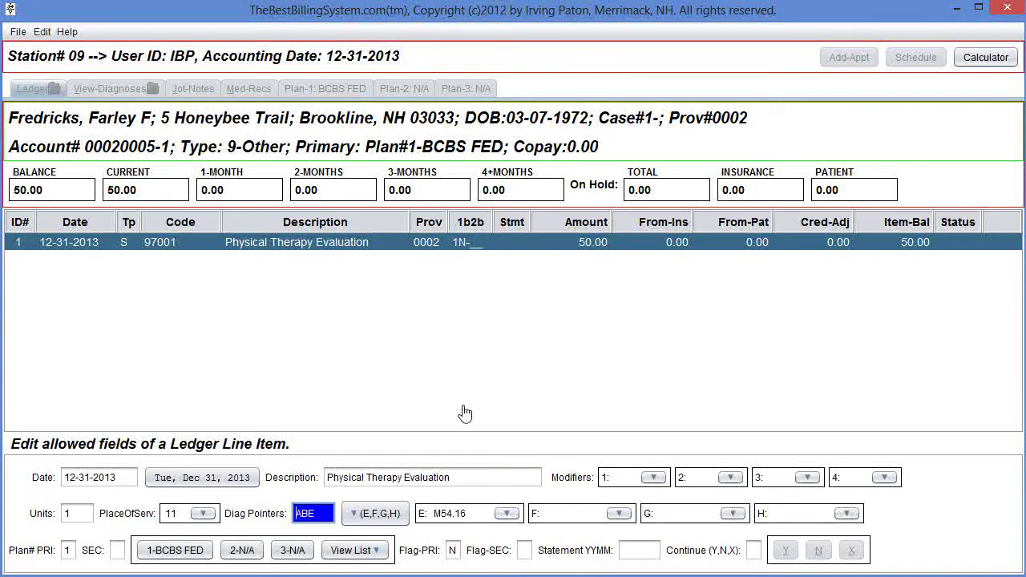
key(Return)
key(Return)
key(Return)
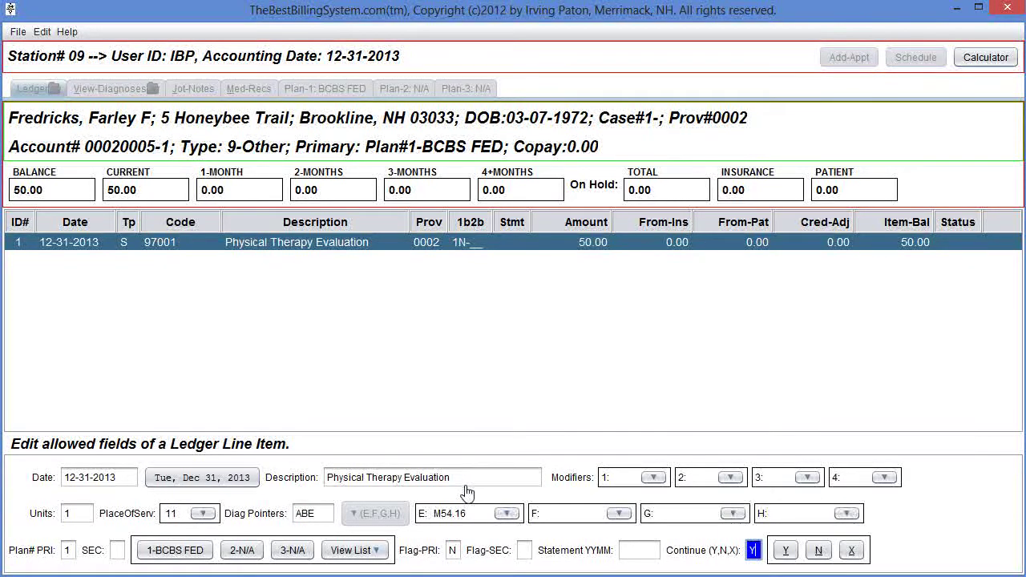
key(Return)
key(Return)
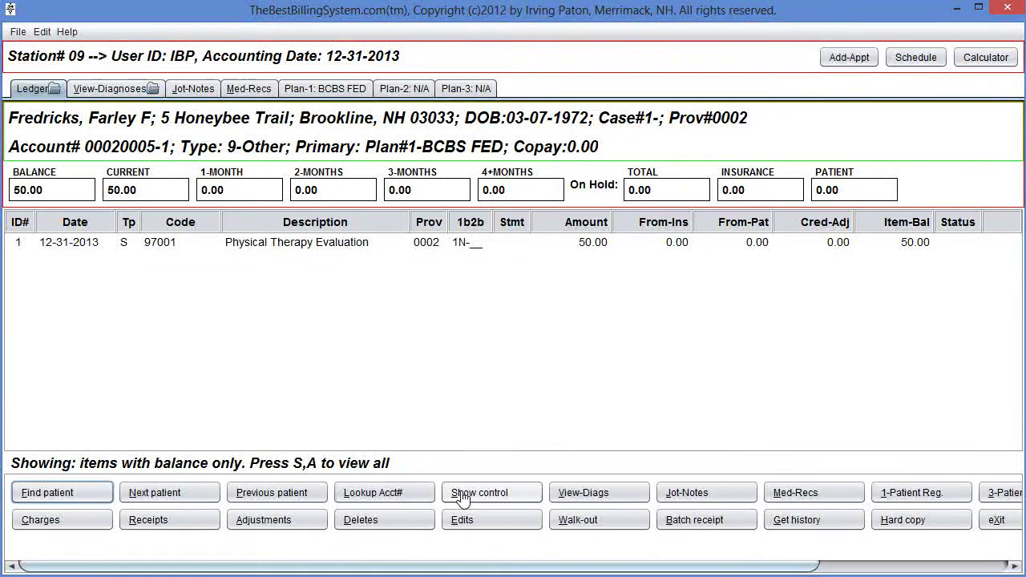
key(w)
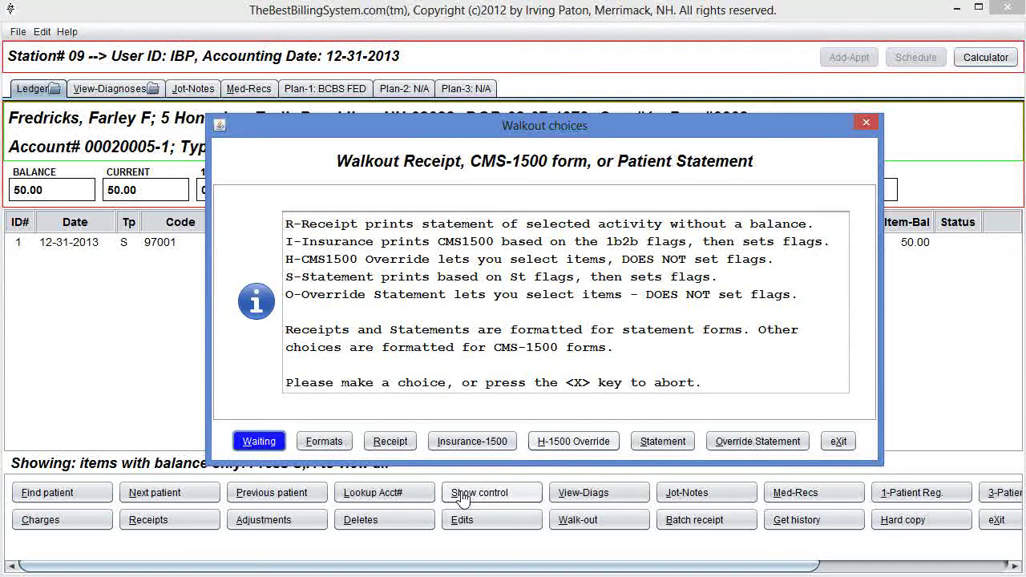
key(i)
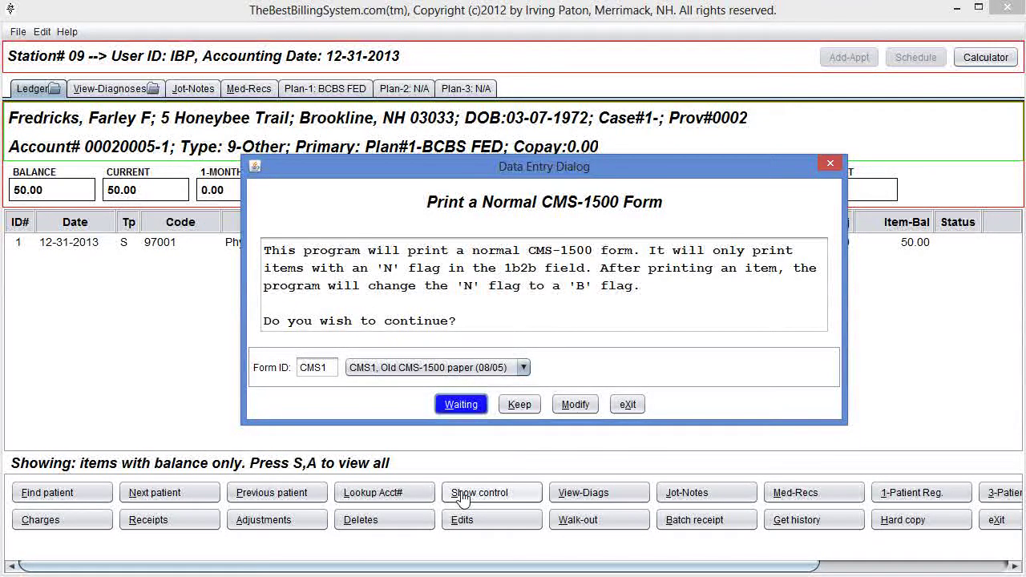
key(x)
Print an override CMS-1500 to the screen with form ID CMS1, Old CMS-1500 paper (08/05), then close the report
key(w)
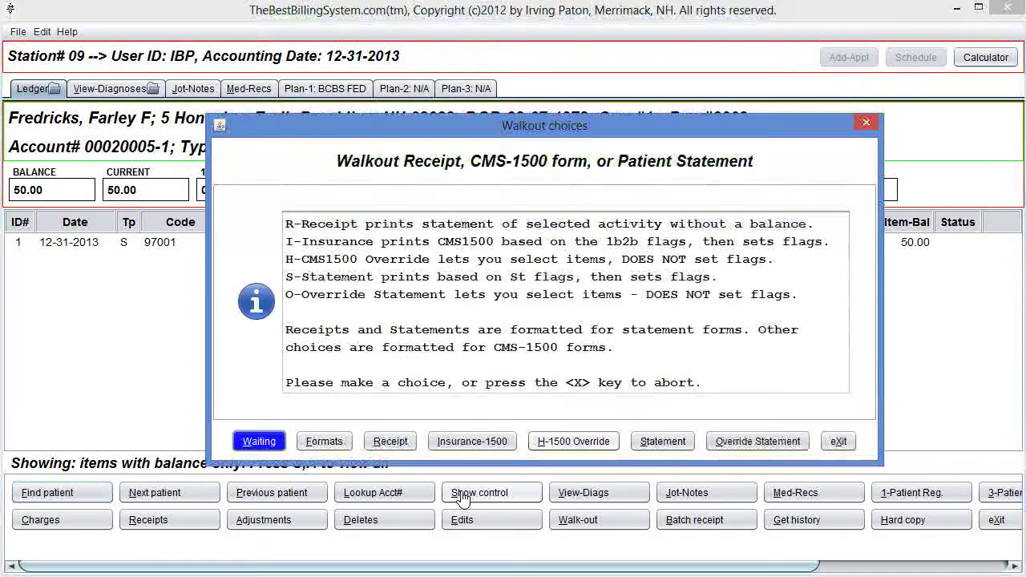
key(h)
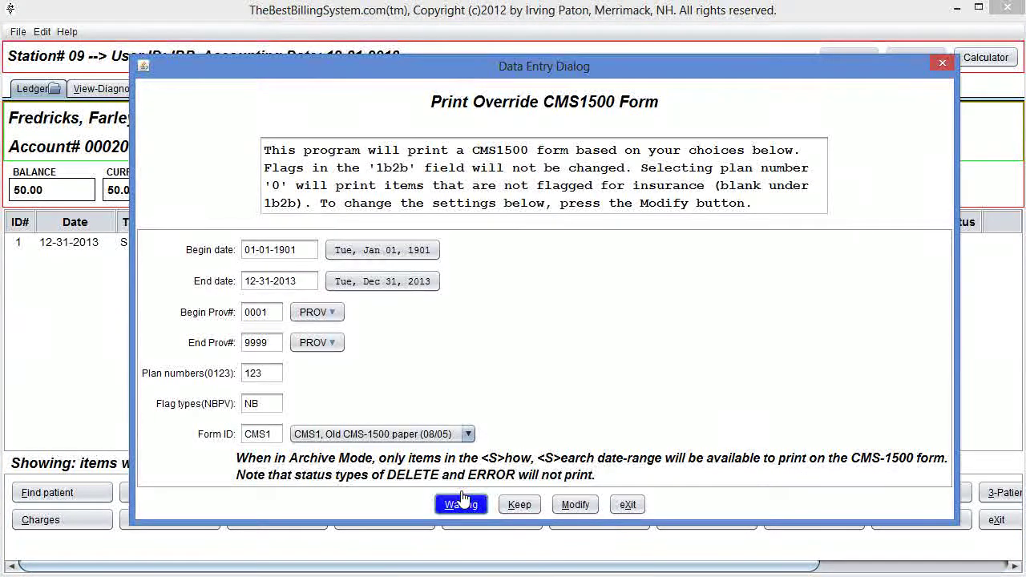
key(k)
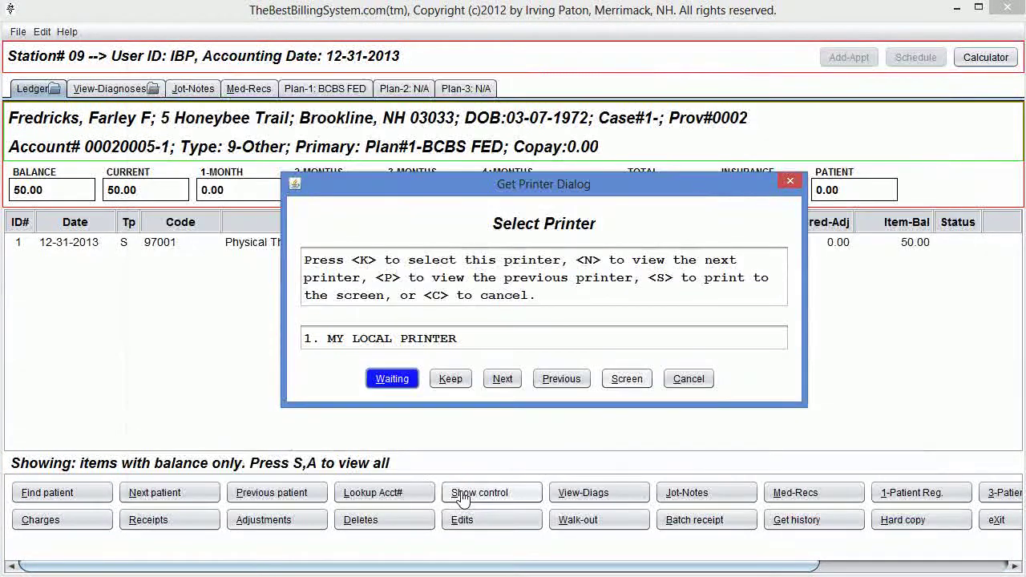
key(k)
key(s)
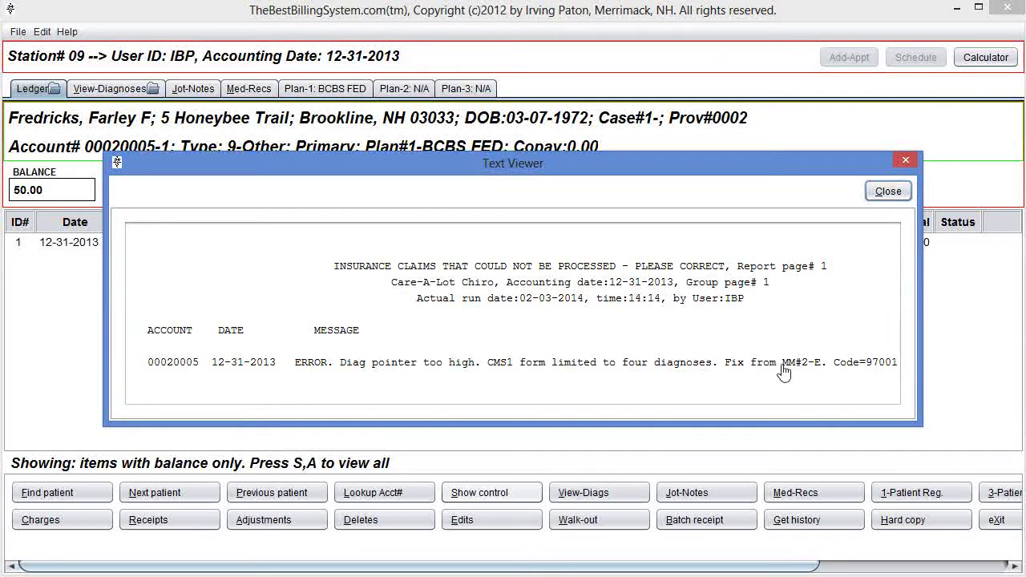
click(899, 195)
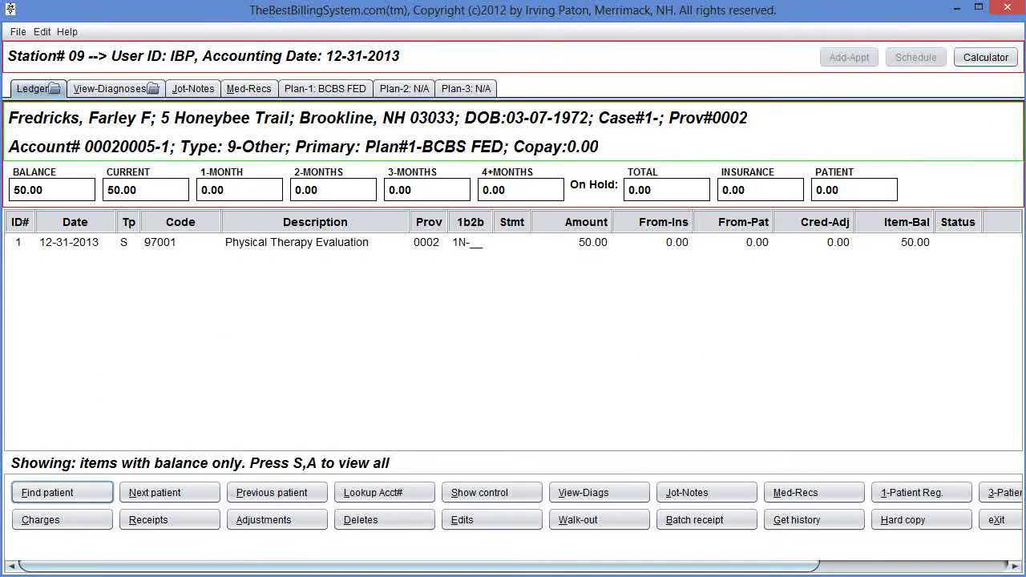
Start another override CMS-1500 printout and set its form ID to CMS2, New CMS-1500 paper (02/12)
key(w)
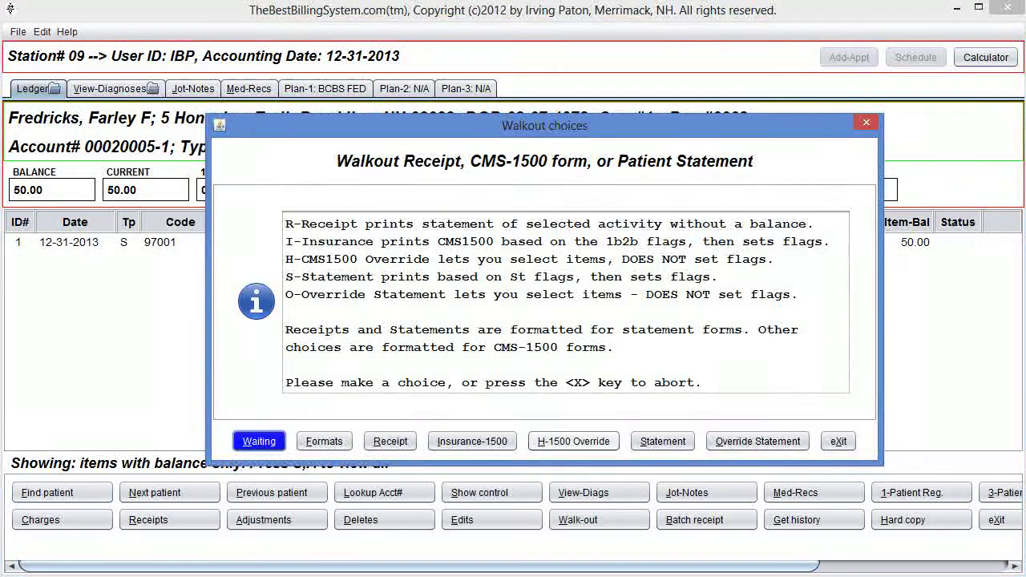
key(x)
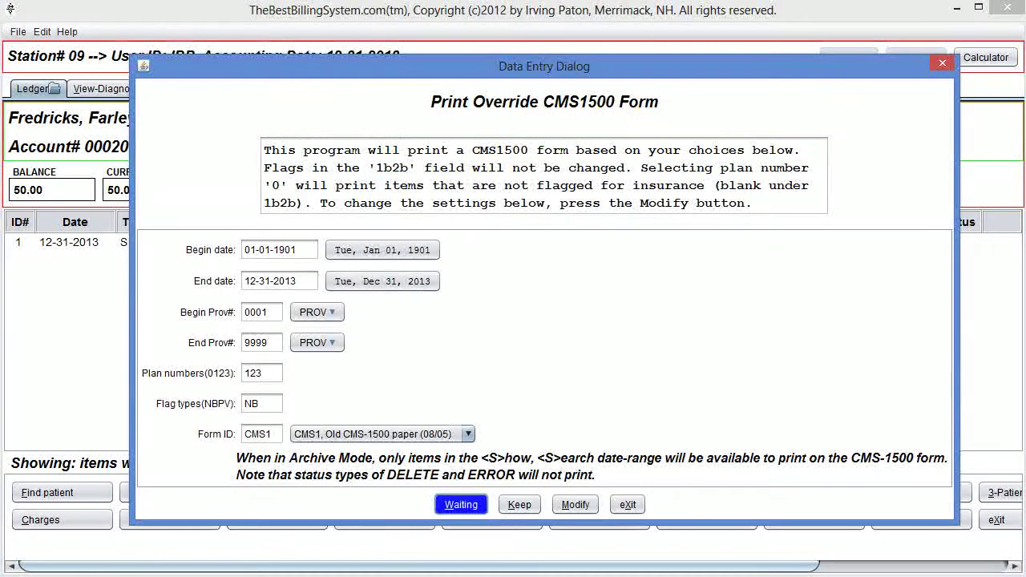
key(Return)
key(Return)
key(Return)
key(Return)
key(Return)
key(Return)
key(Return)
text(cms2)
key(Return)
Print the new-format CMS-1500 to the screen, review its diagnoses and lettered pointers, and close the printout
key(k)
key(s)
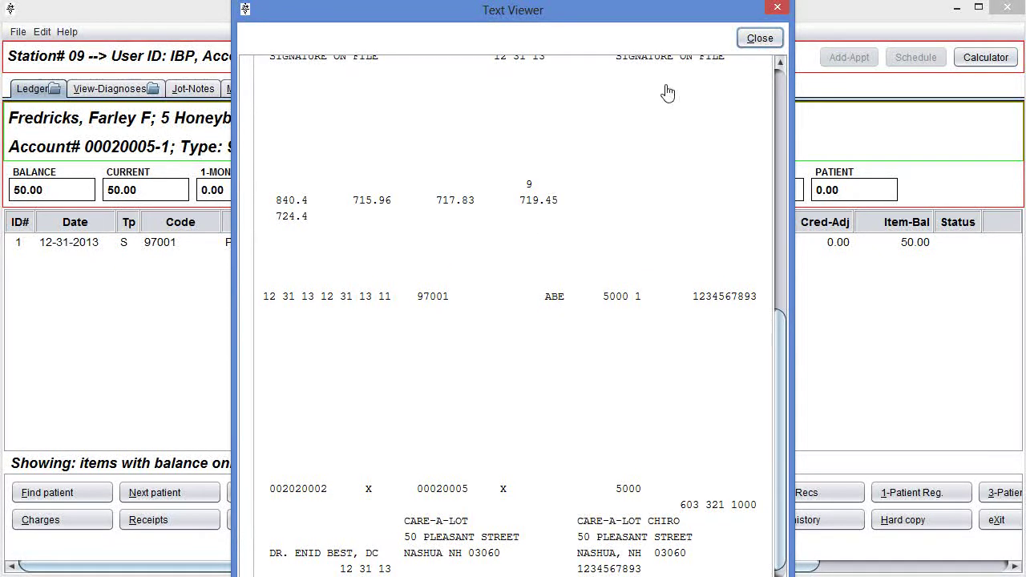
click(760, 38)
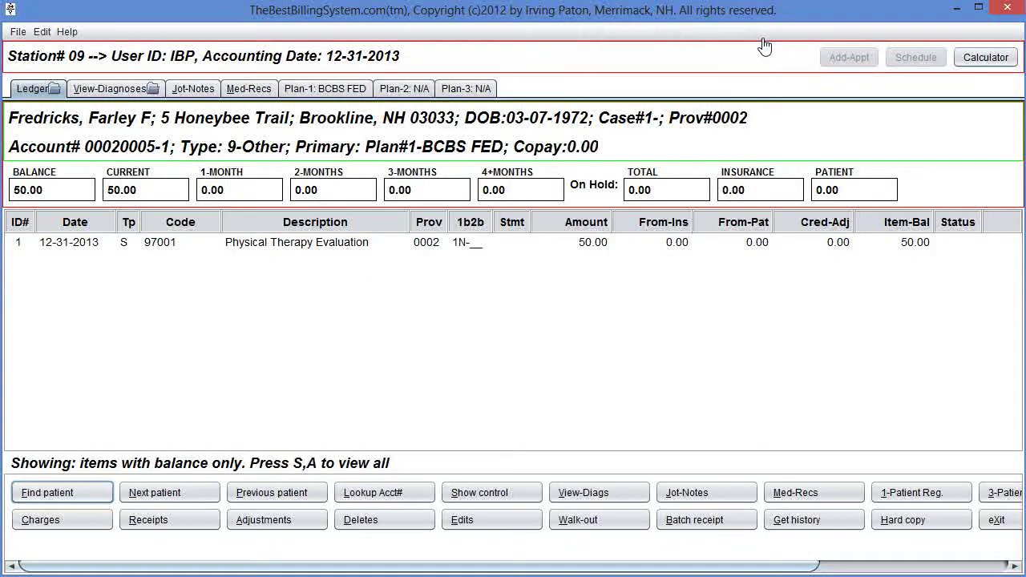
Leave the patient ledger, open Insurance Billing, and set the insurance form format to CMS2, New CMS-1500 paper (02/12)
click(998, 520)
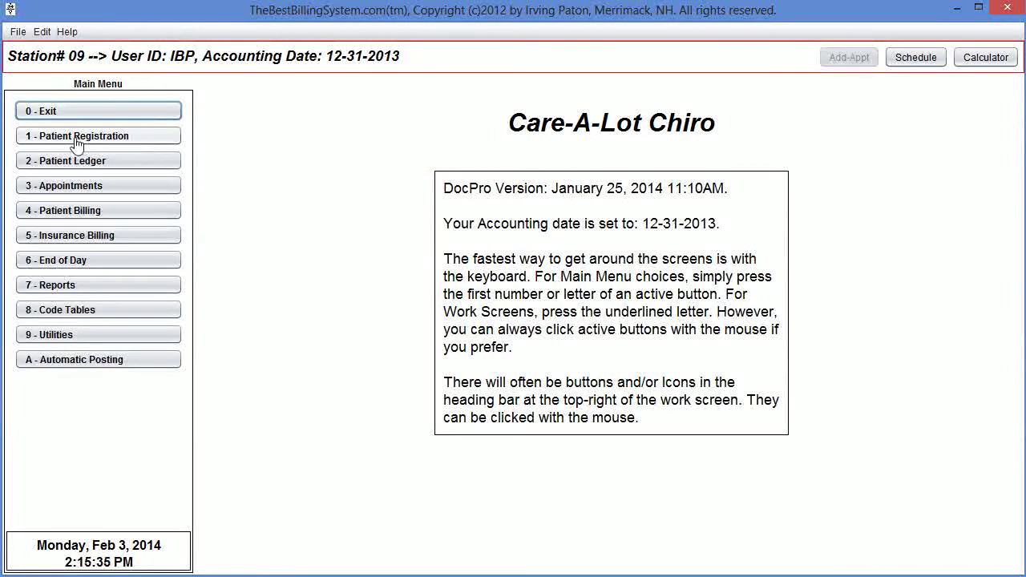
click(67, 241)
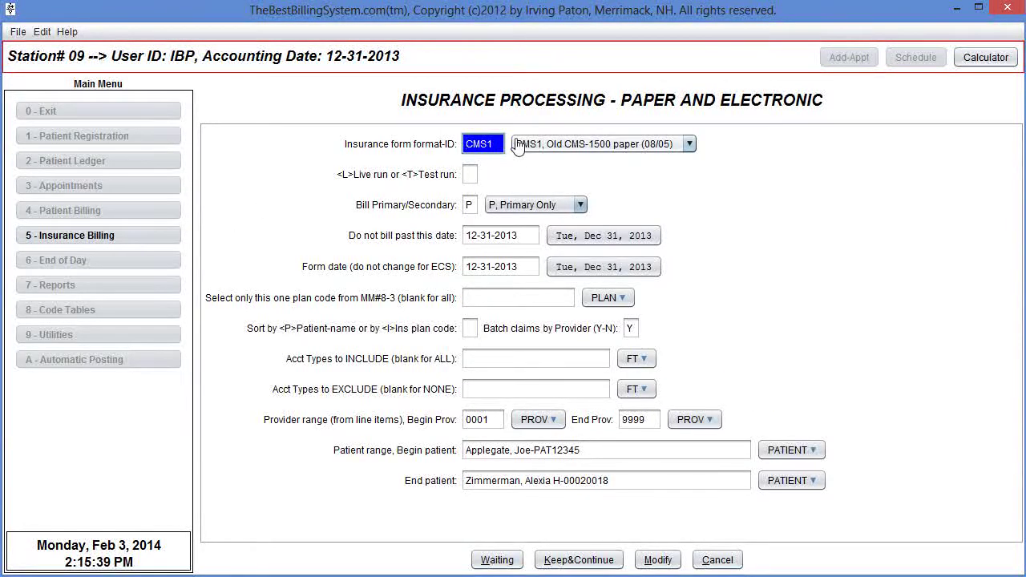
click(690, 146)
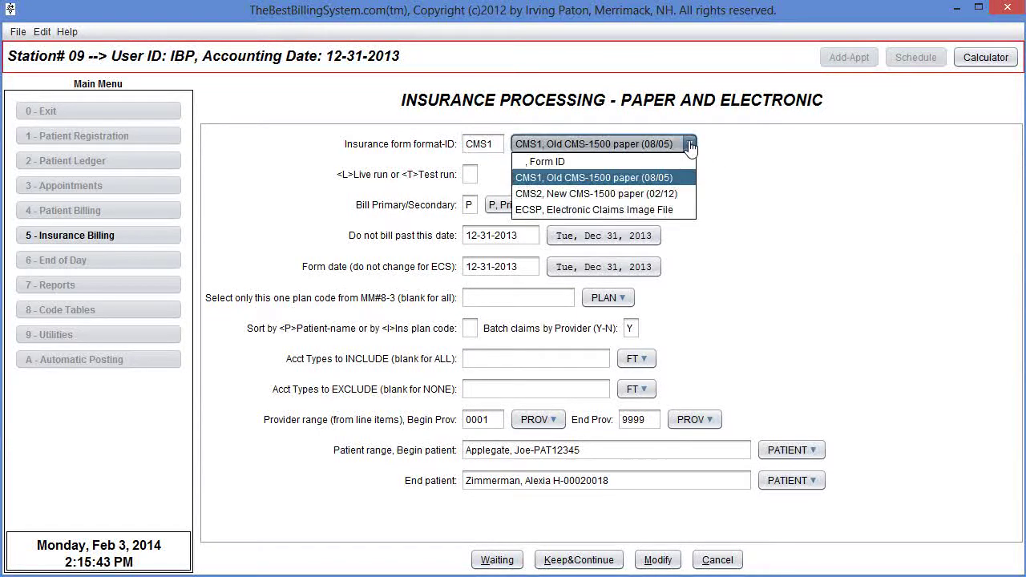
click(689, 146)
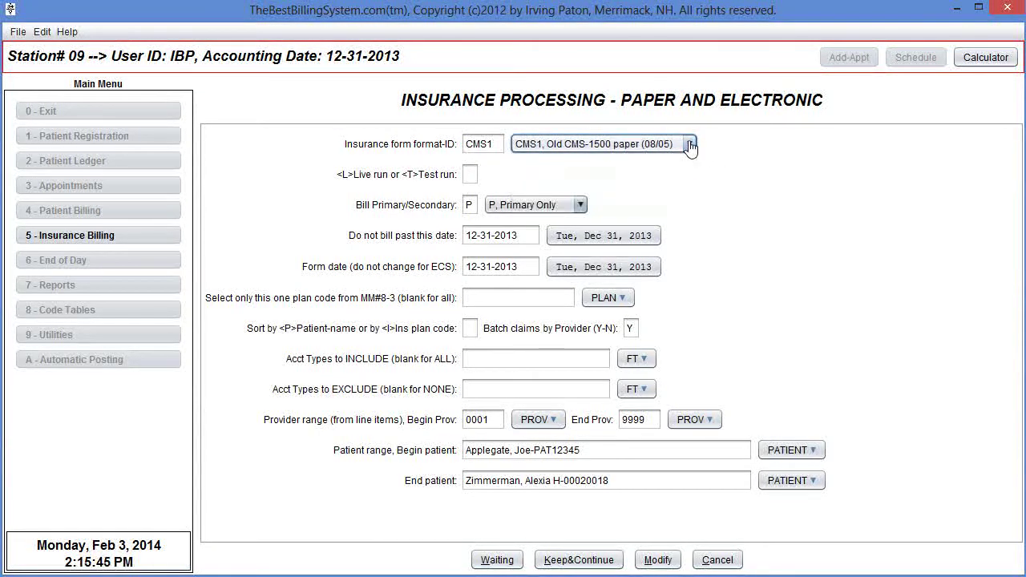
click(690, 146)
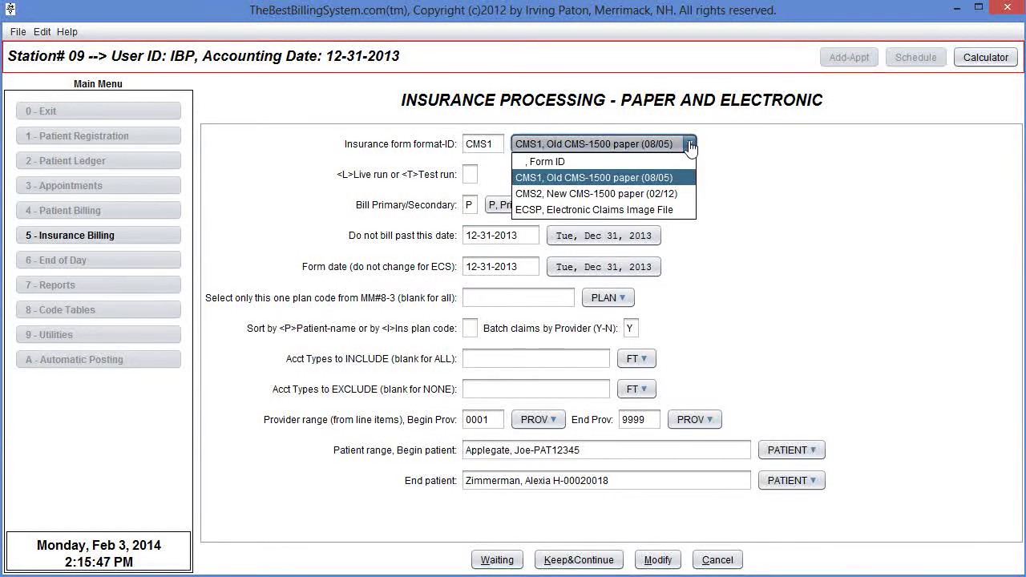
click(618, 193)
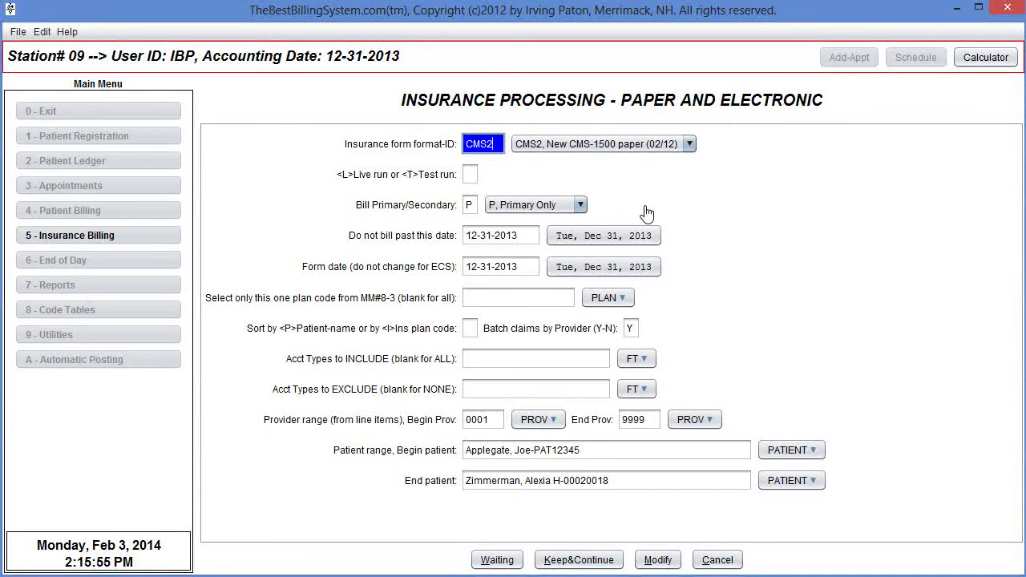
Switch the insurance form format to CMS1, Old CMS-1500 paper (08/05), and cancel out of insurance processing
click(659, 145)
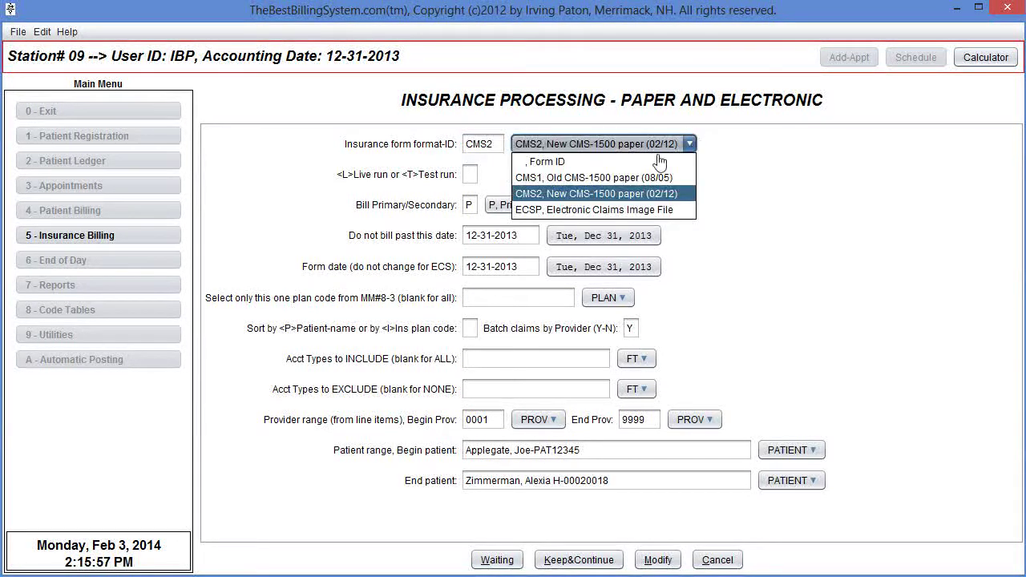
click(569, 178)
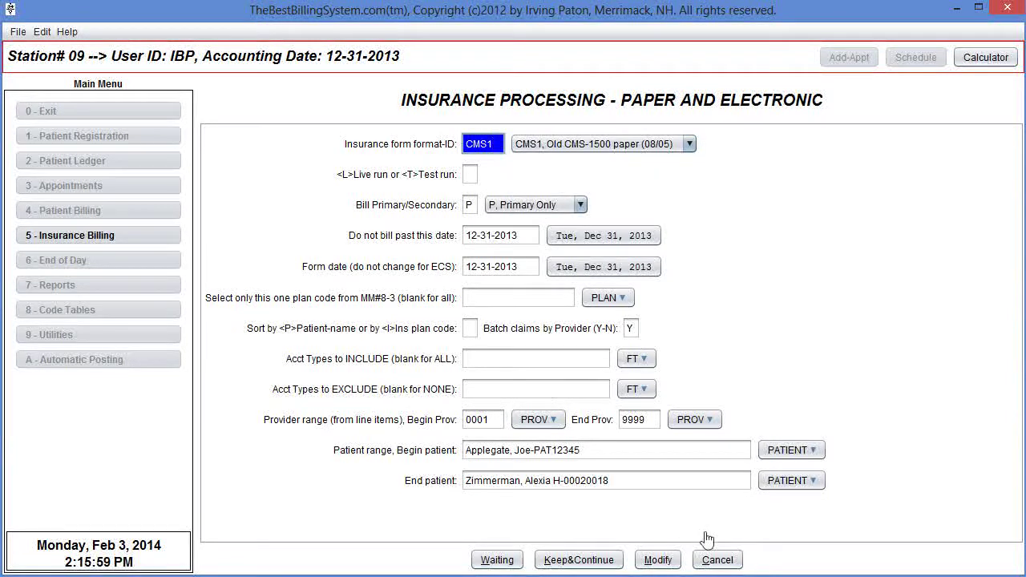
click(718, 561)
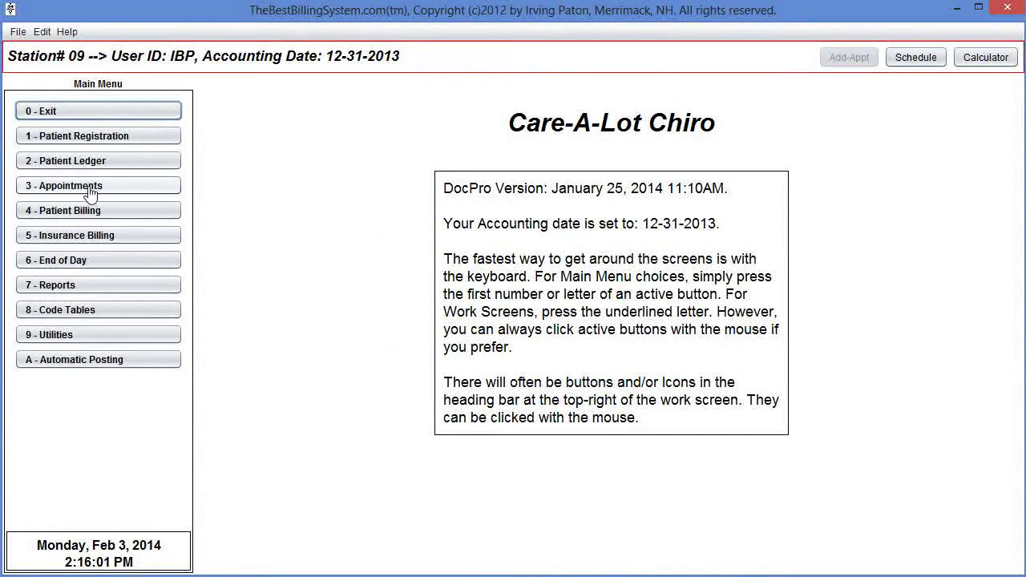
Open the Insurance Carrier/Plan Codes table and examine the form ID options available for the BCBS FED plan
click(56, 310)
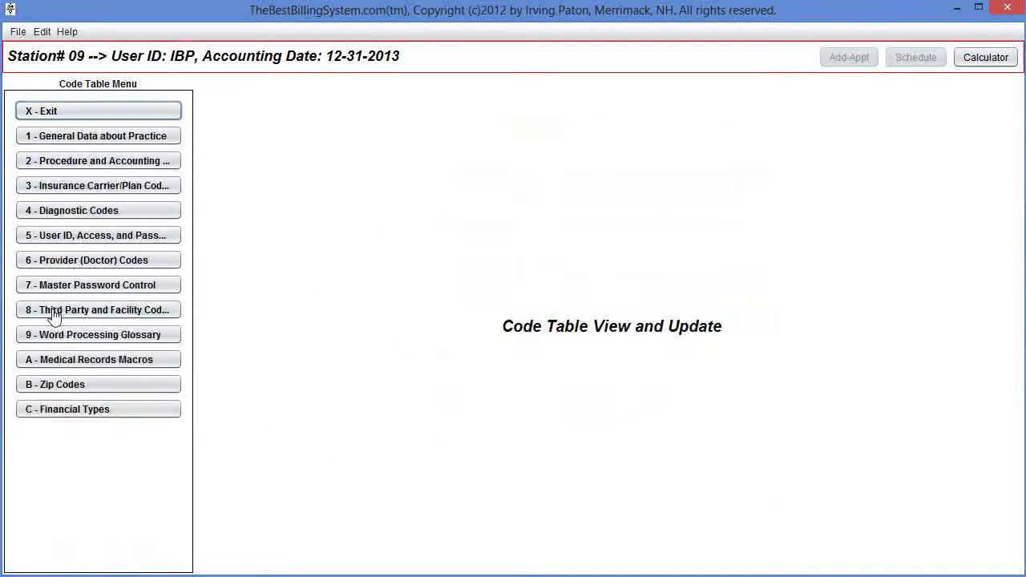
click(63, 187)
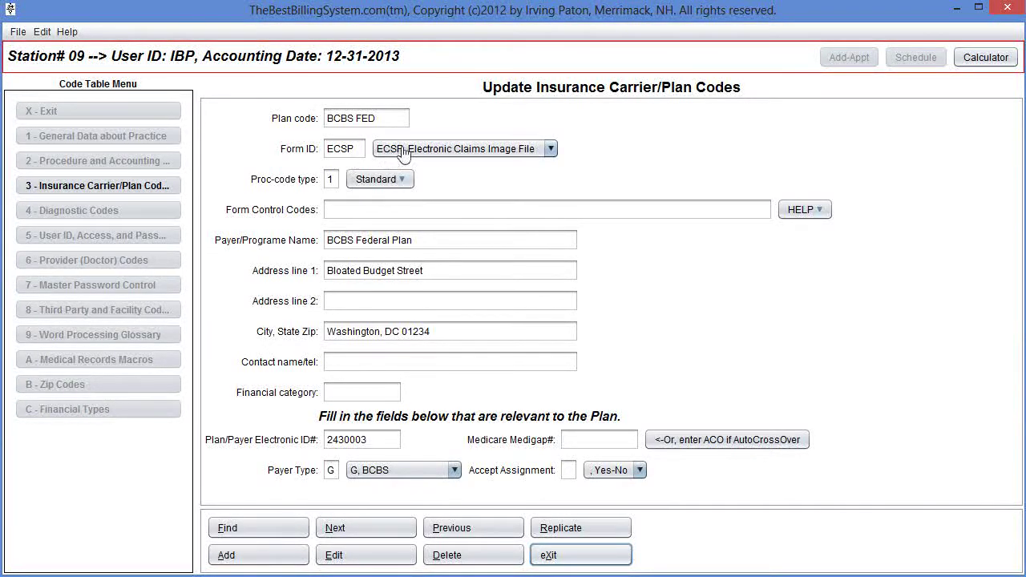
click(553, 151)
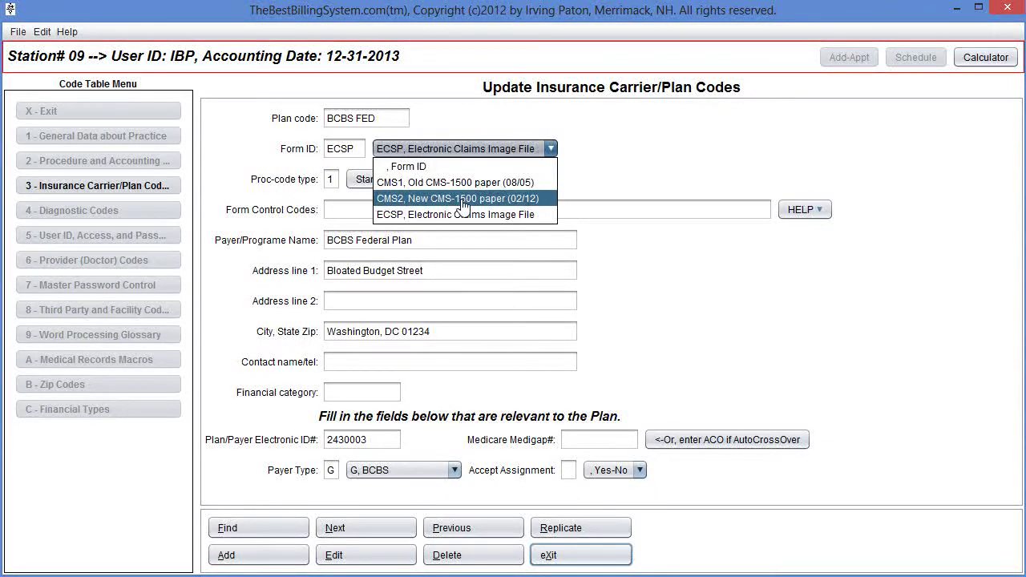
click(396, 152)
click(550, 149)
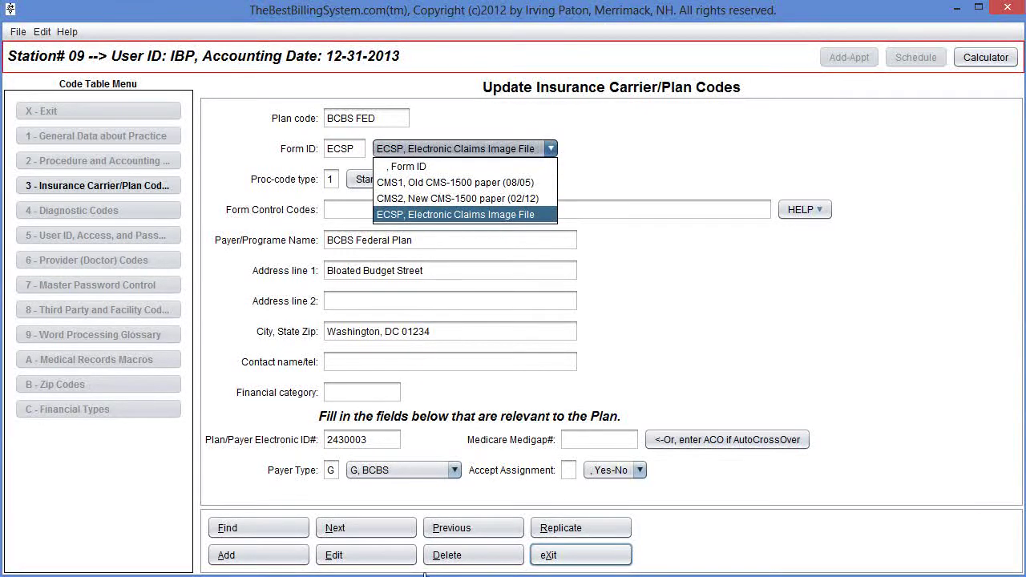
Edit the BCBS FED plan and set its form ID to CMS2, New CMS-1500 paper (02/12)
click(353, 559)
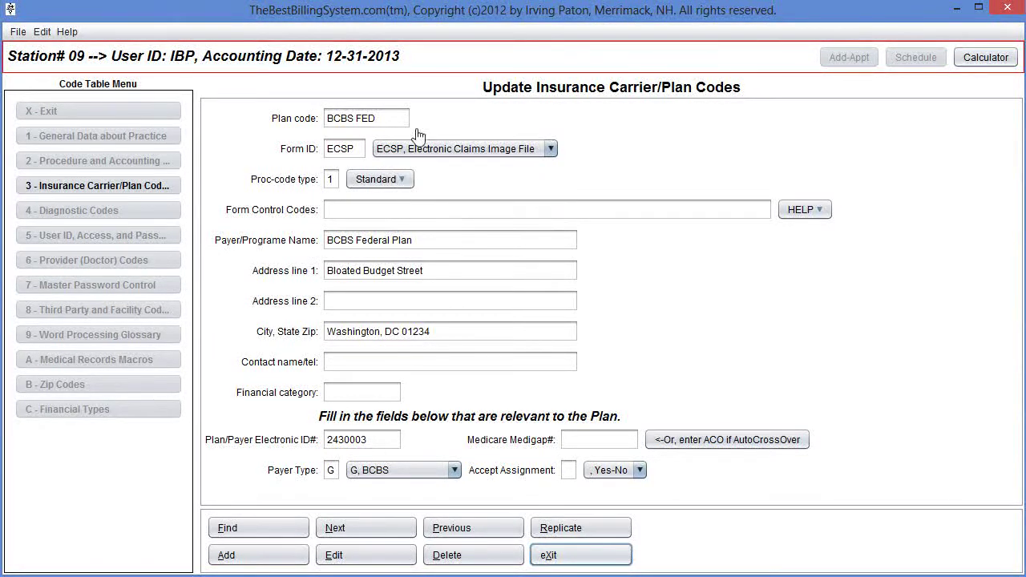
click(353, 557)
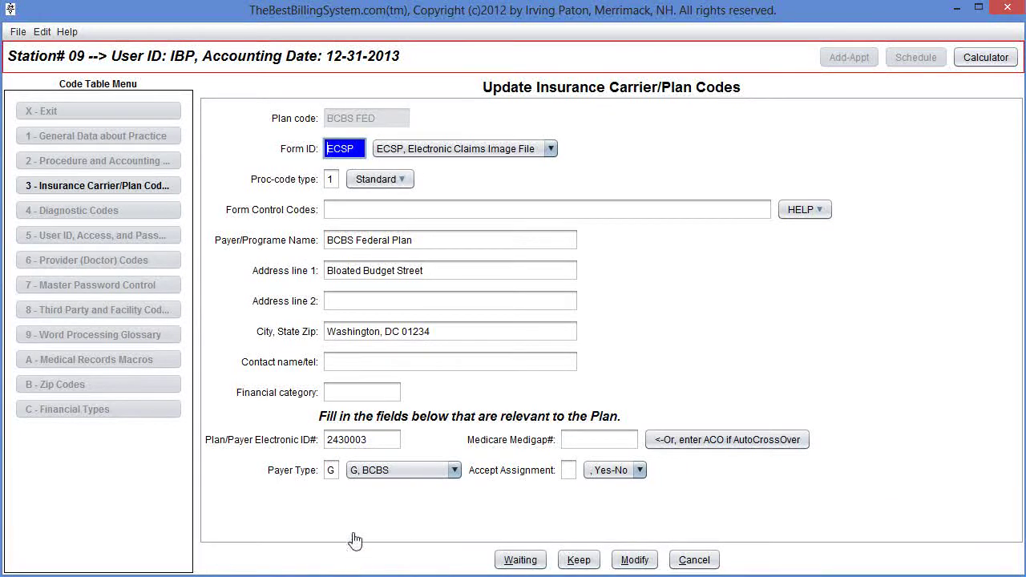
click(552, 149)
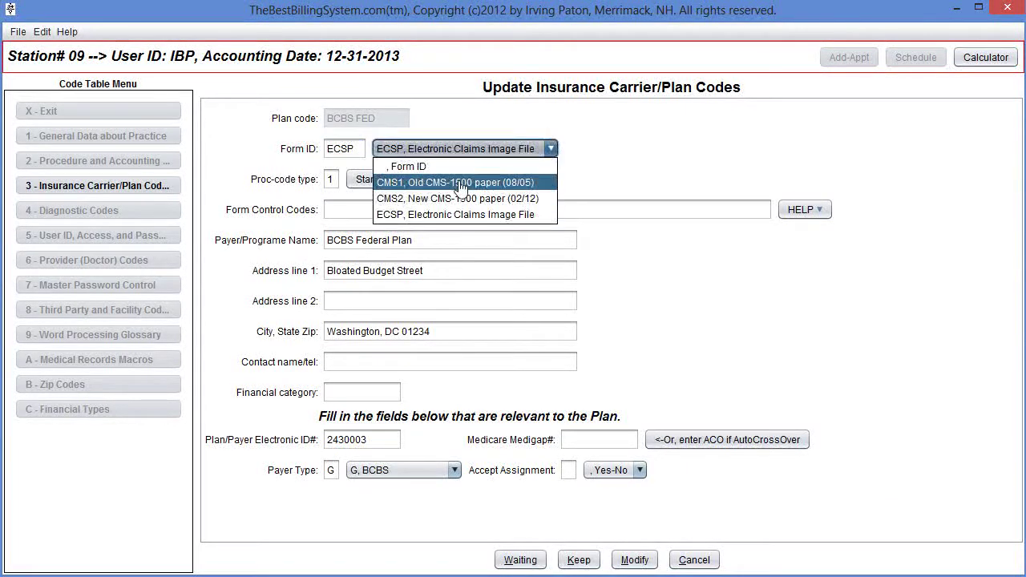
click(456, 200)
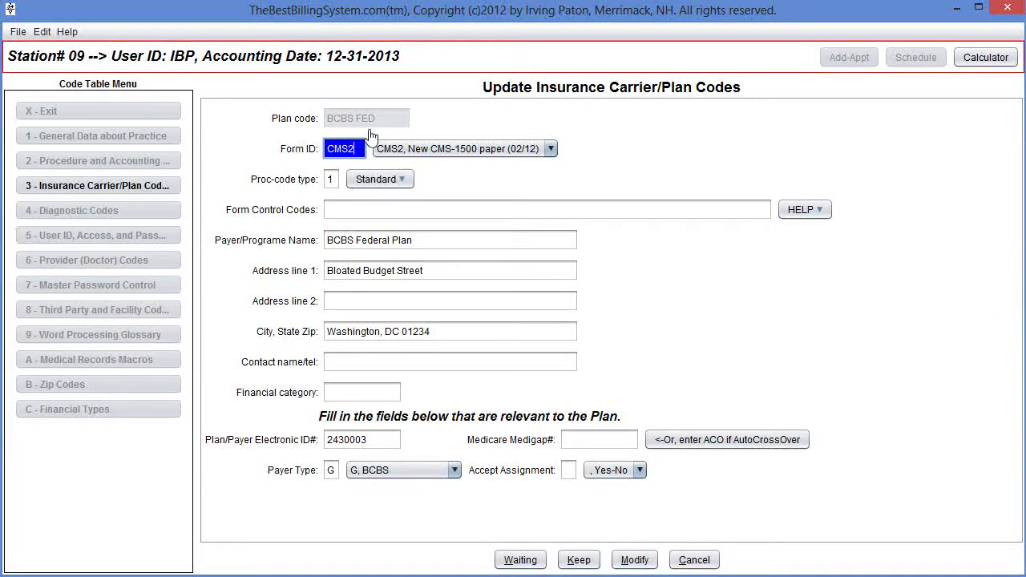
Change the BCBS FED plan's form ID to CMS1, Old CMS-1500 paper (08/05)
click(553, 151)
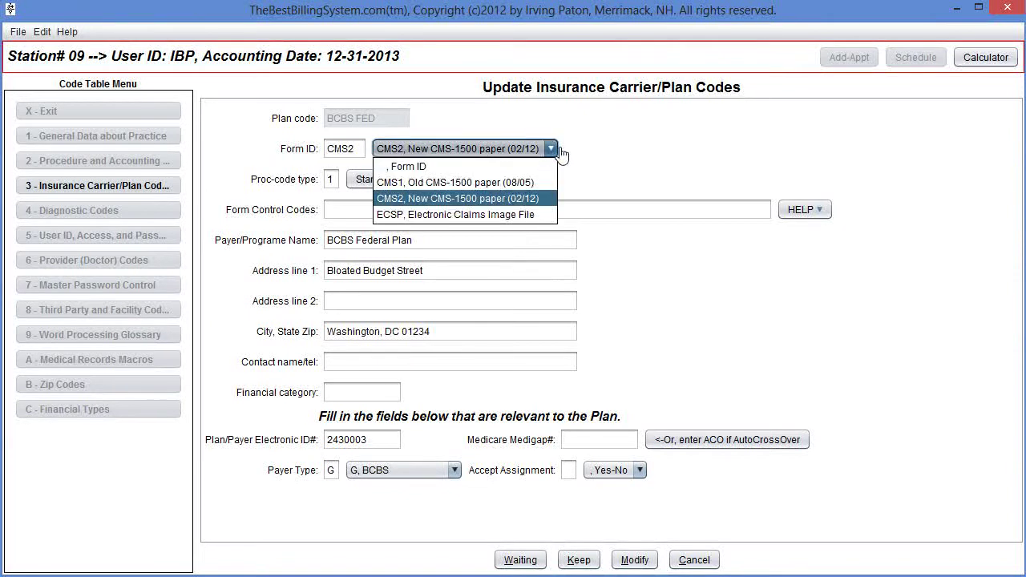
click(473, 187)
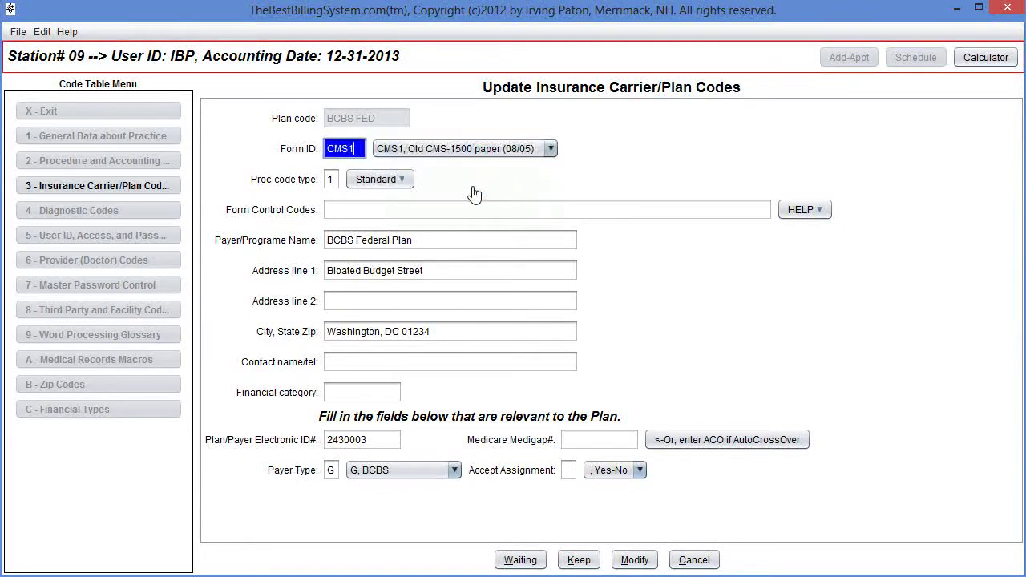
click(553, 150)
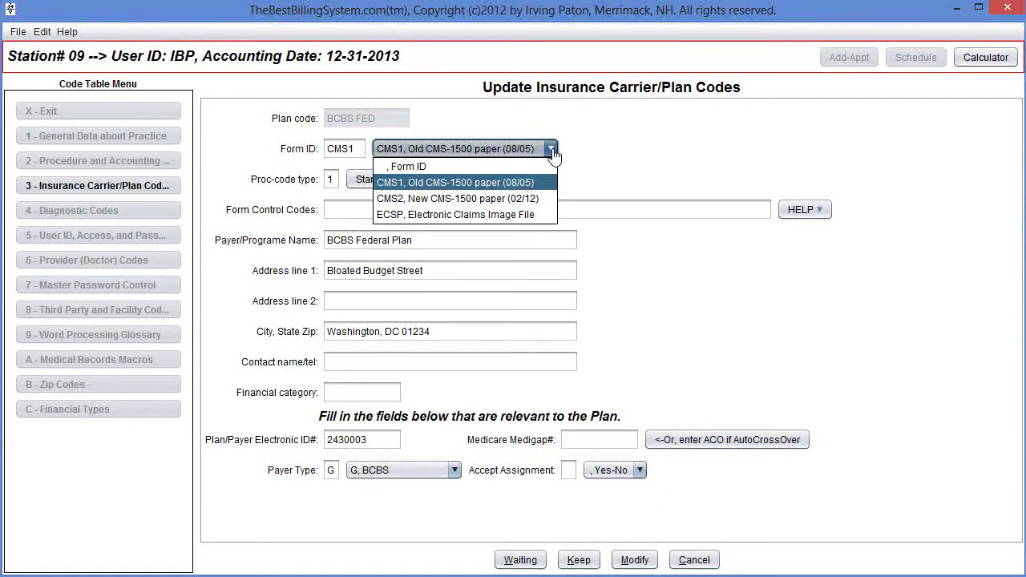
click(711, 315)
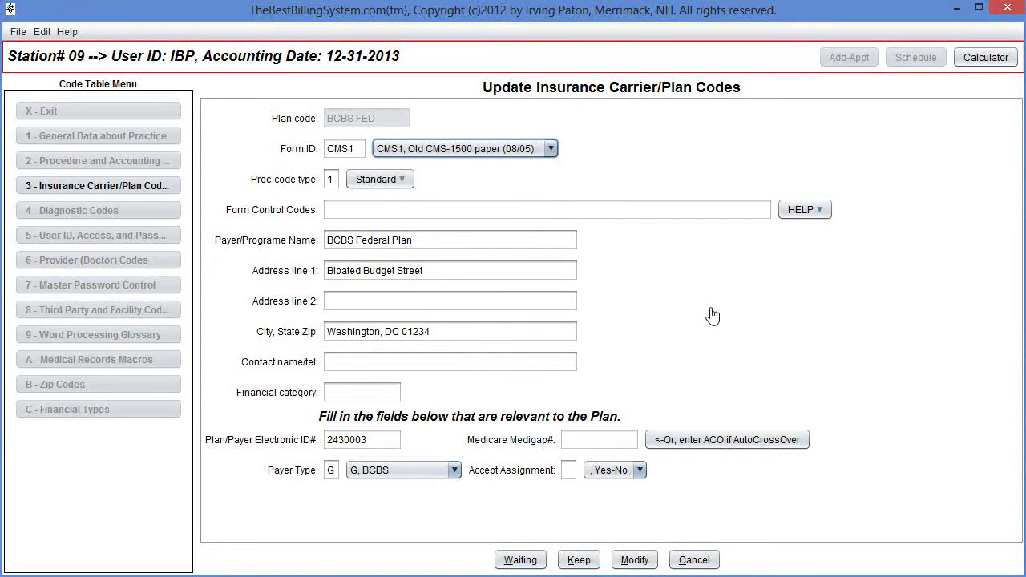
Set the plan's form ID to ECSP, Electronic Claims Image File, cancel the edit, and return to the main menu
click(553, 150)
click(452, 214)
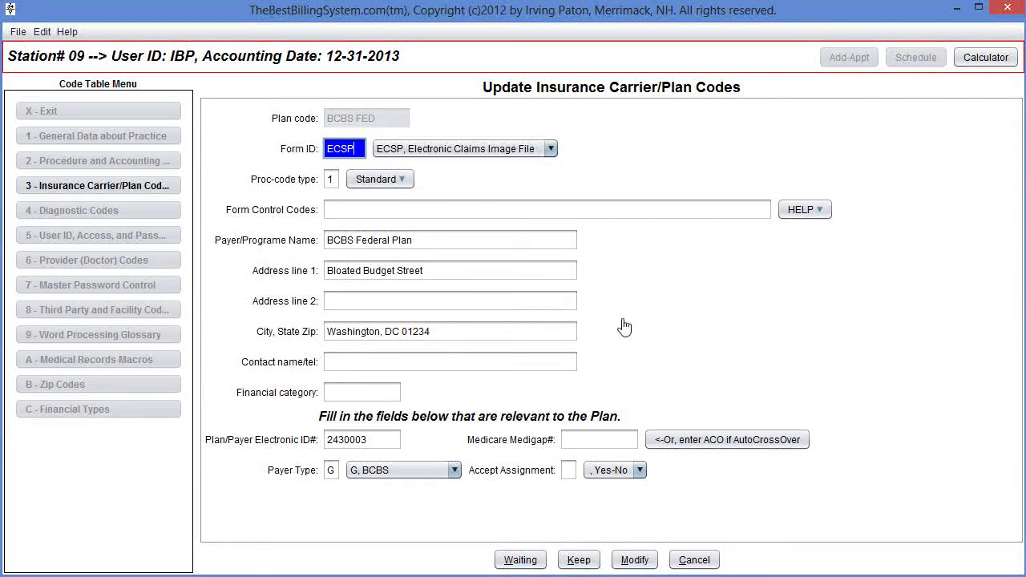
key(Tab)
key(Tab)
key(Tab)
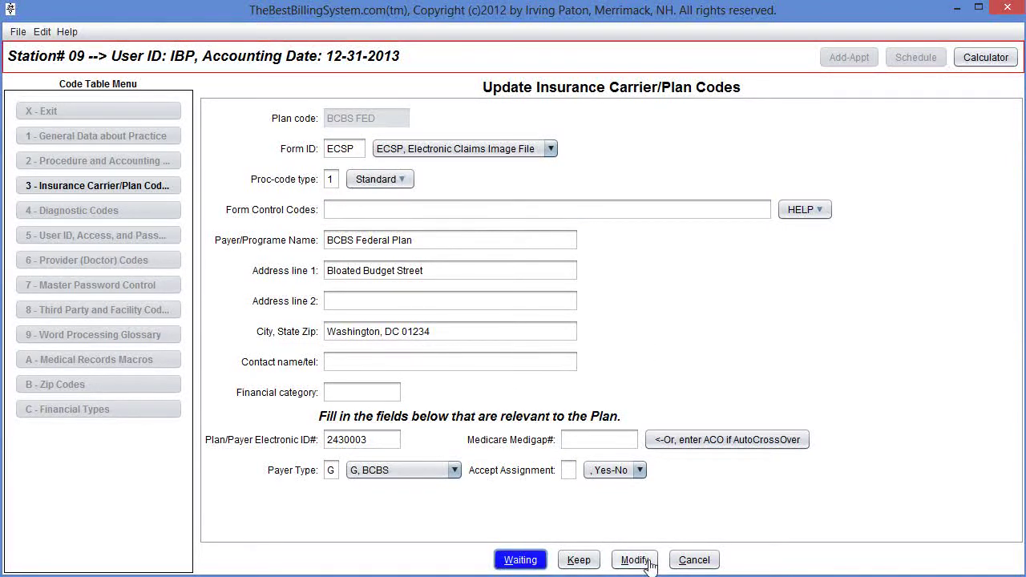
click(695, 561)
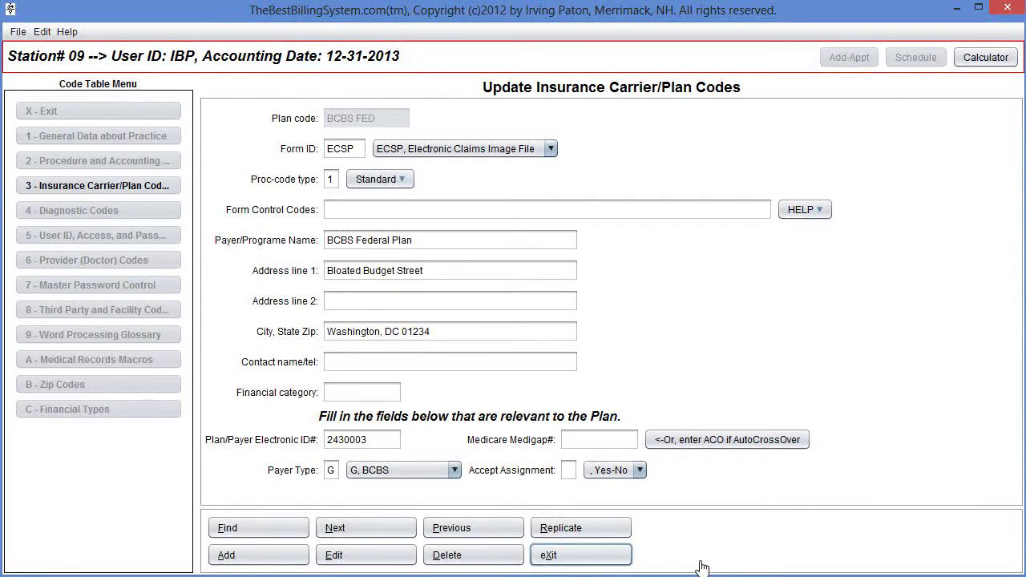
click(559, 561)
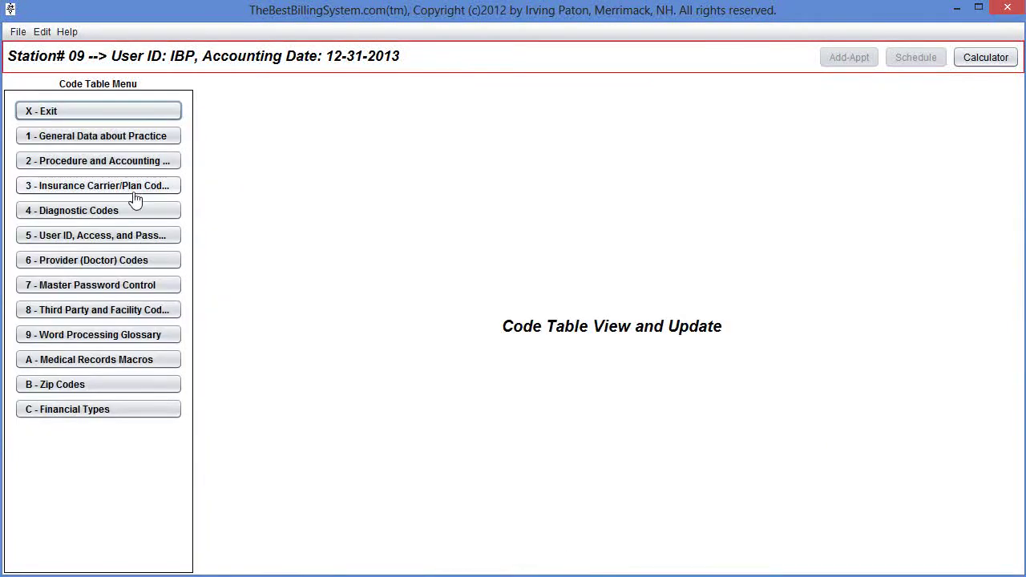
click(74, 108)
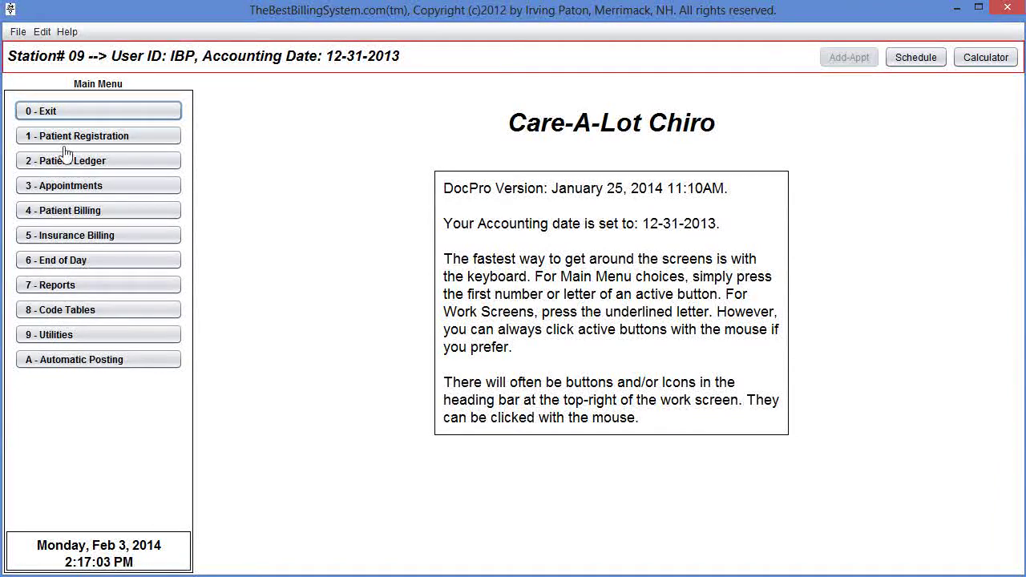
Open the Diagnostic Codes table and browse forward through its records, examining the ICD-10 codes and their ICD-9 equivalents
click(60, 311)
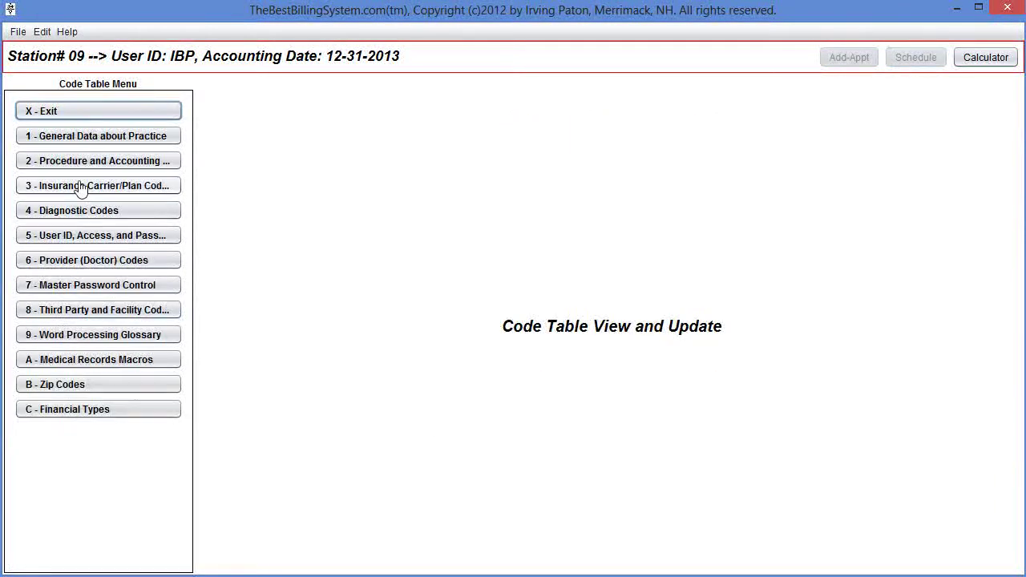
click(61, 212)
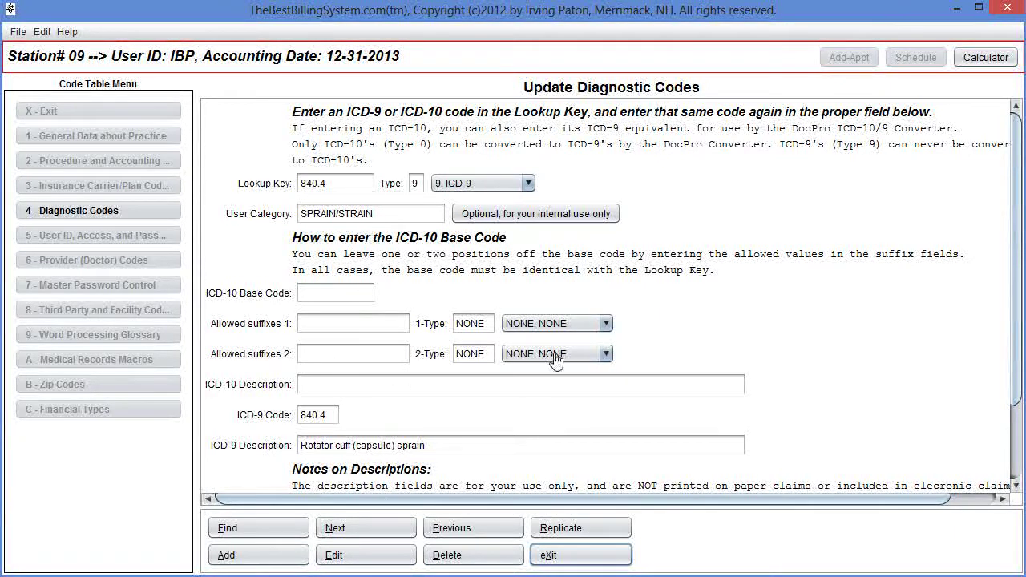
click(365, 527)
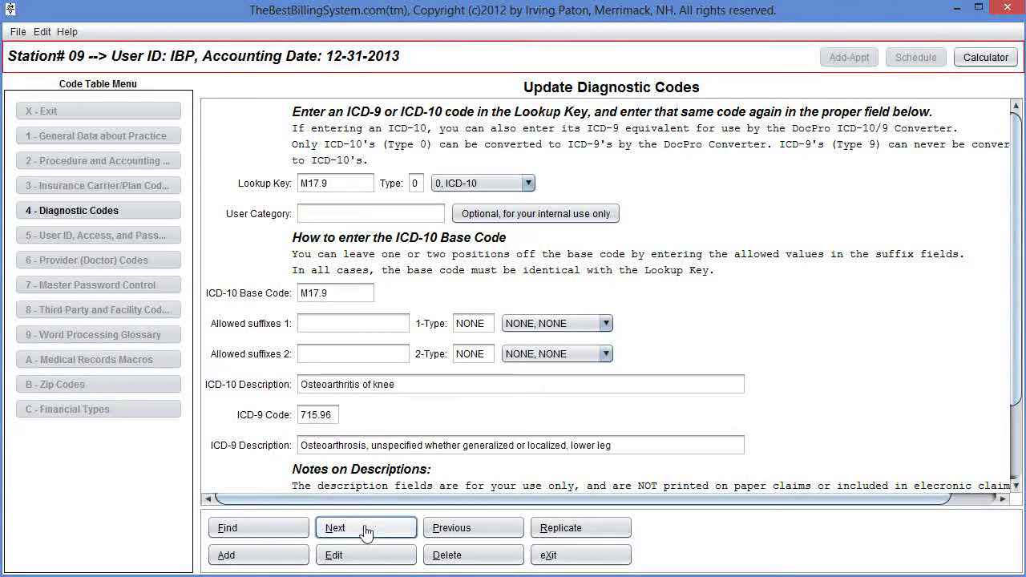
click(358, 533)
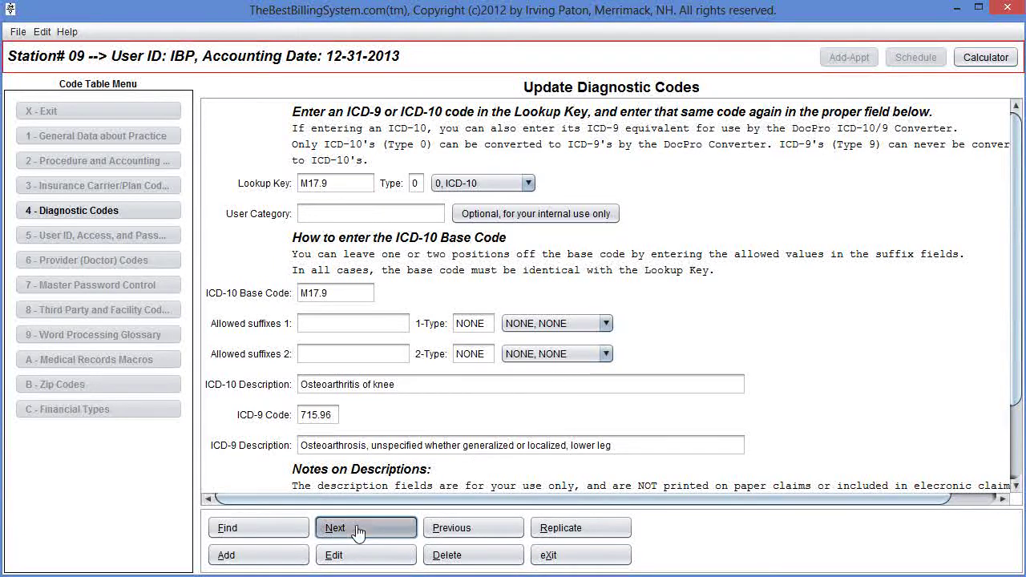
click(359, 534)
click(358, 533)
click(359, 534)
click(359, 533)
click(359, 529)
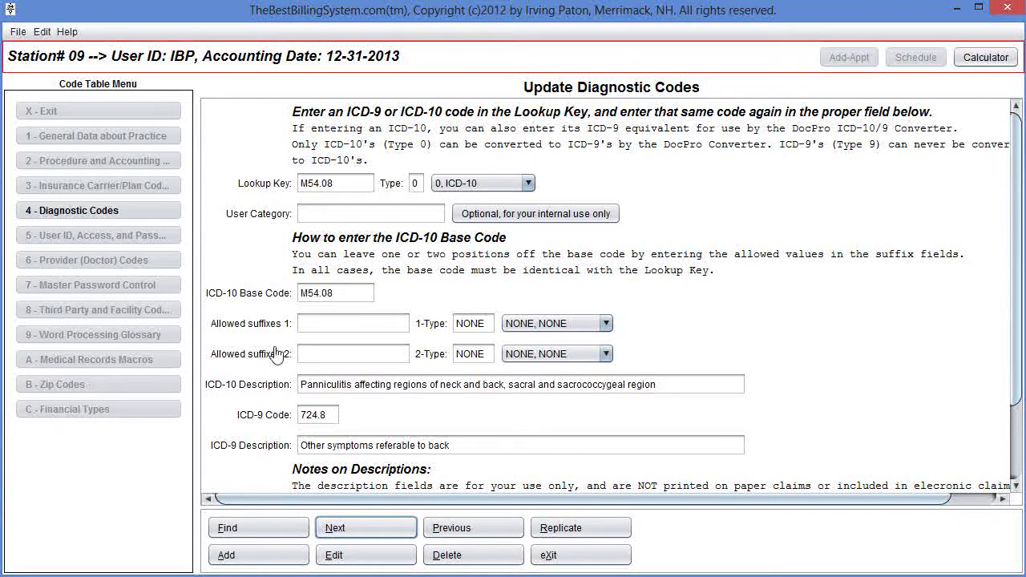
Leave the code tables and exit DocPro, confirming the exit, and minimize the GIMP window showing the old CMS-1500 form
click(604, 561)
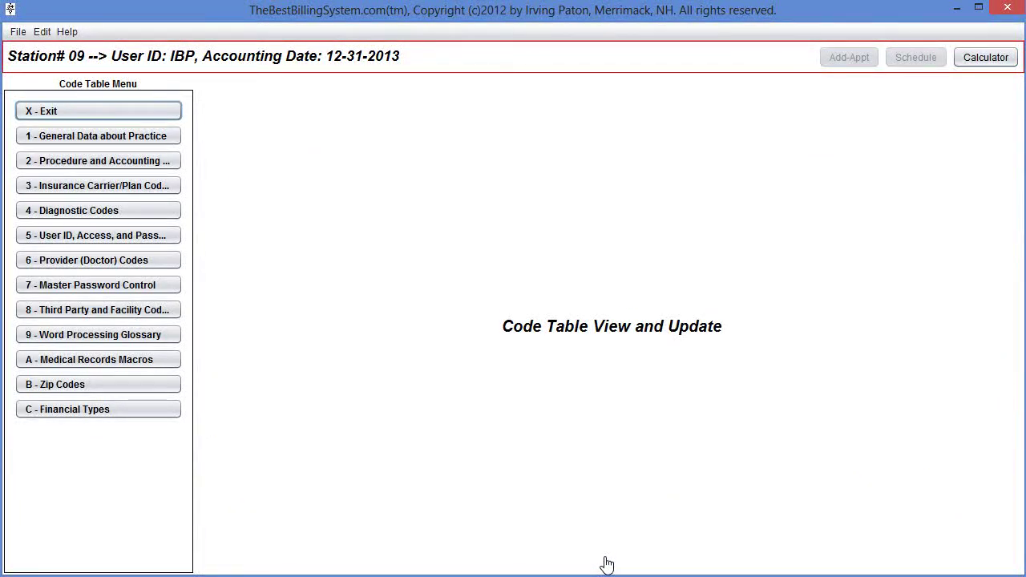
click(54, 115)
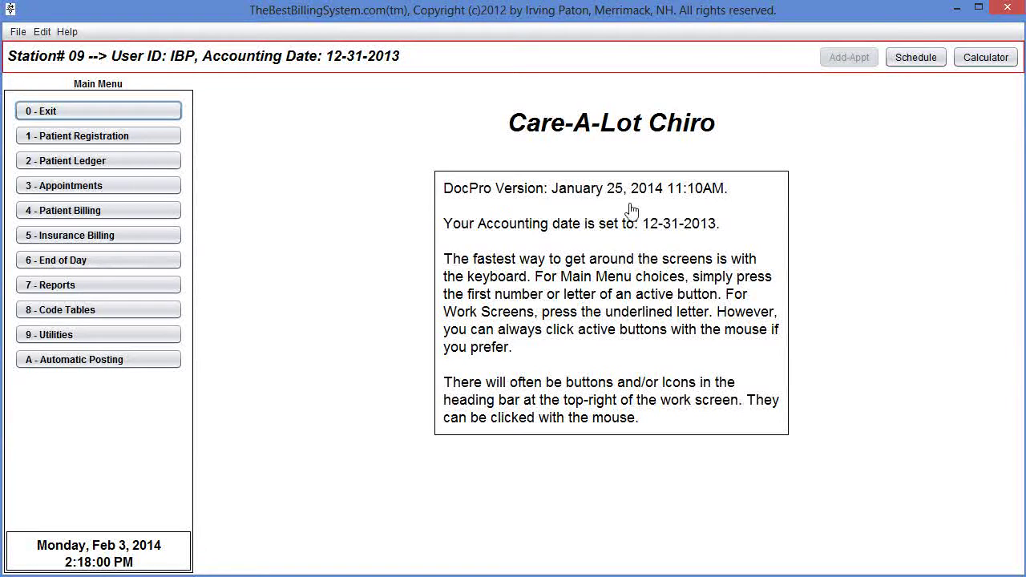
click(63, 114)
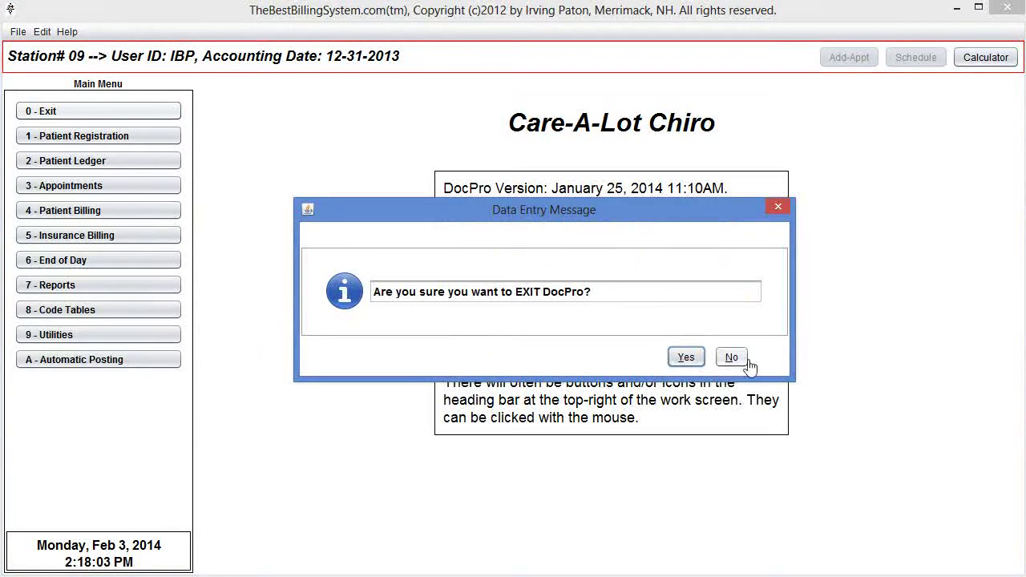
click(691, 359)
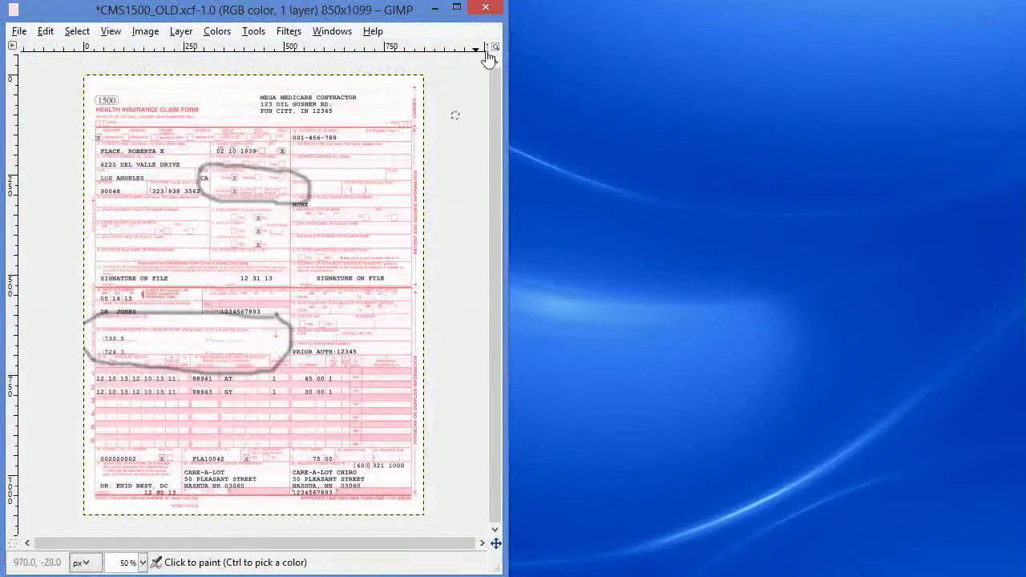
click(436, 10)
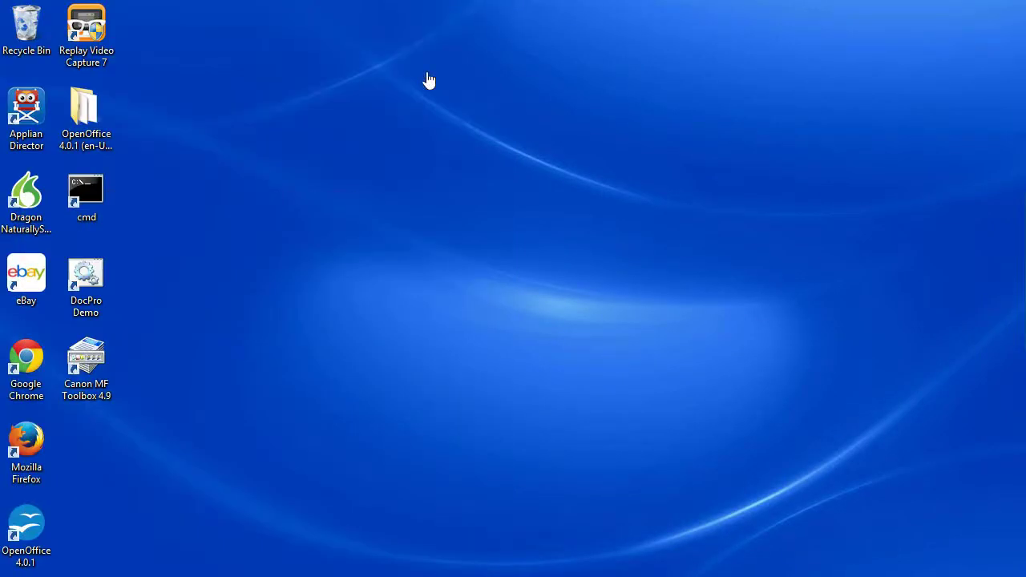